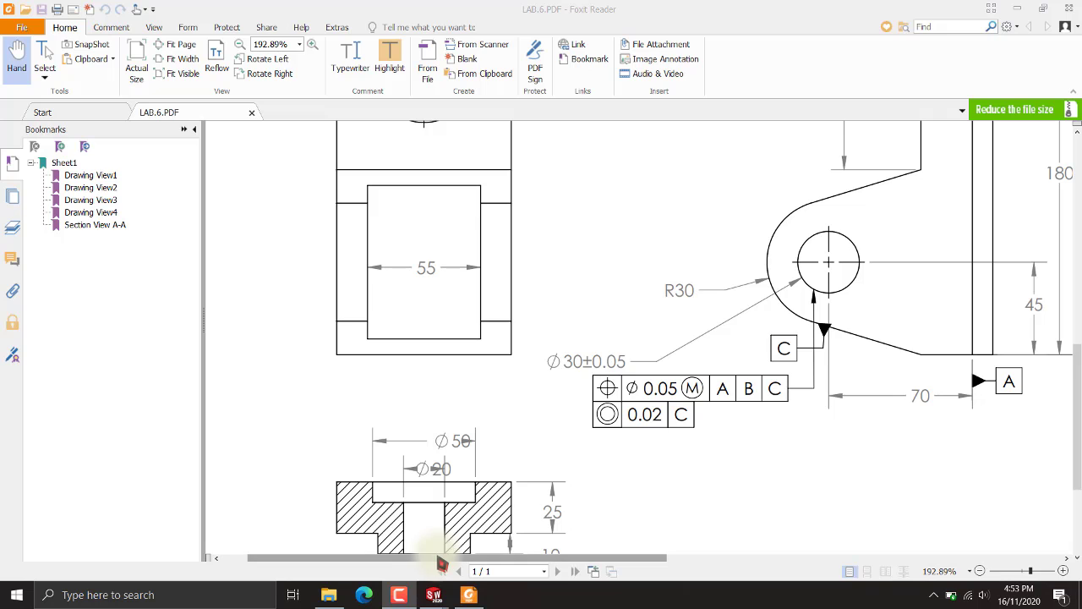
# Switch to the Draw1 drawing and set its sheet to A3 (ISO).
pyautogui.moveTo(434, 595)
pyautogui.click(477, 533)
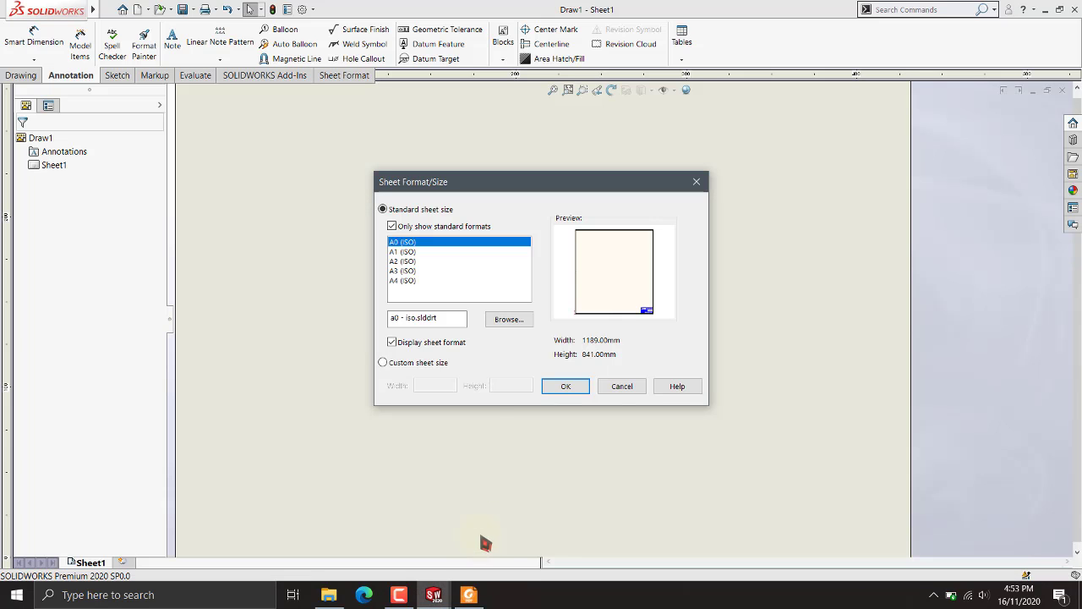
pyautogui.click(502, 271)
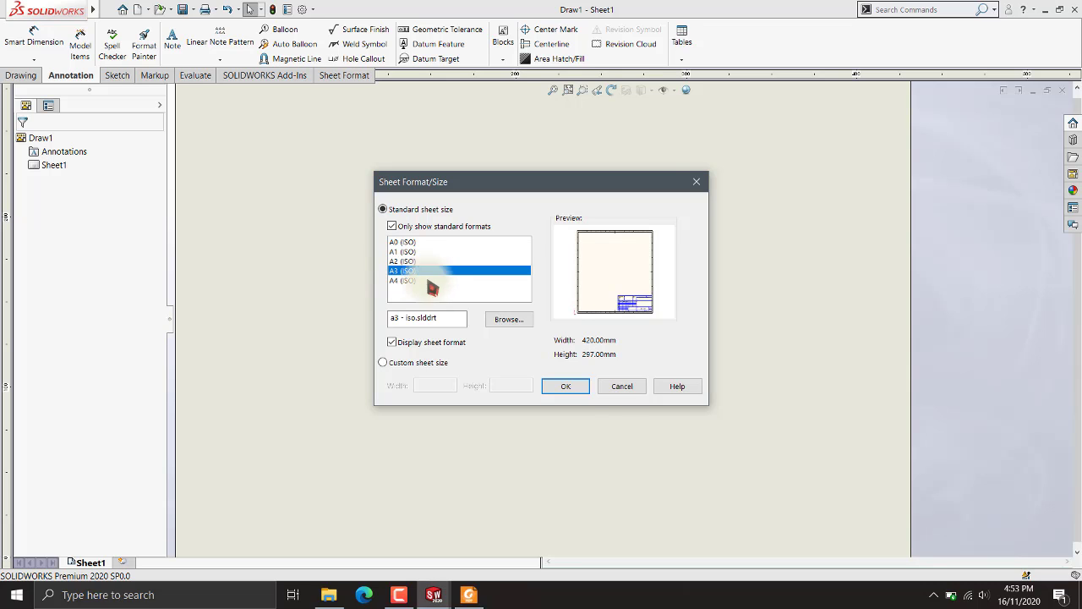
pyautogui.click(575, 388)
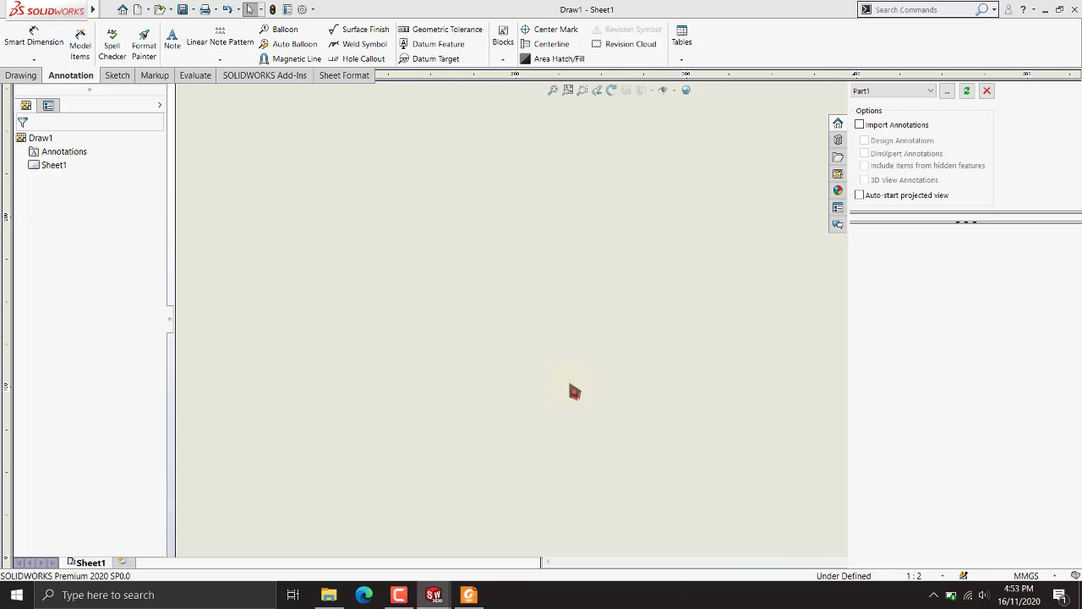
# Place the Right view at the sheet's upper left and the Back view below it.
pyautogui.moveTo(997, 268); pyautogui.dragTo(478, 211)
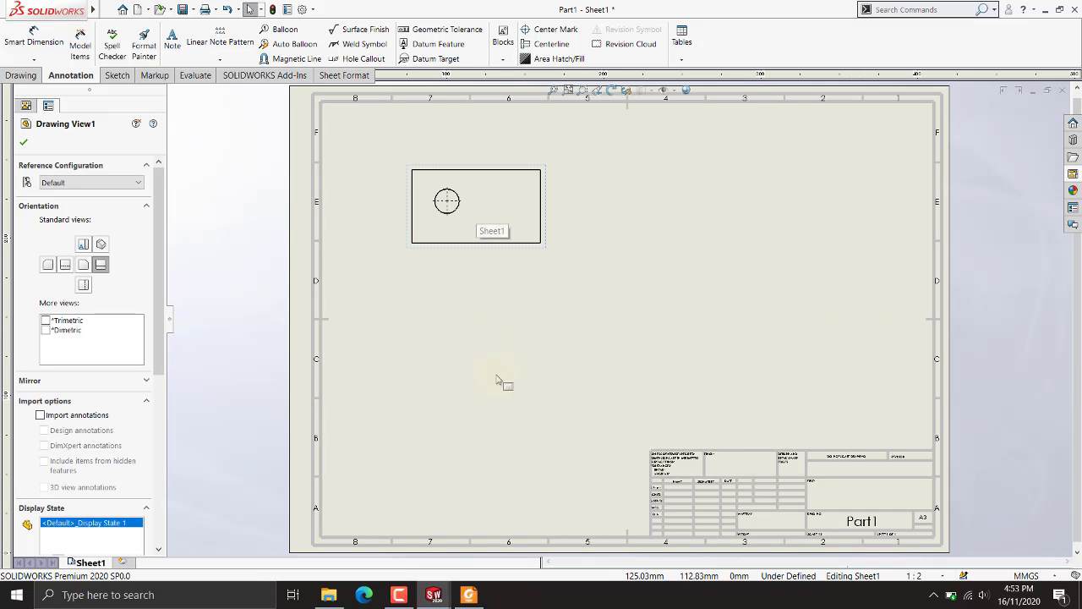
pyautogui.click(1073, 190)
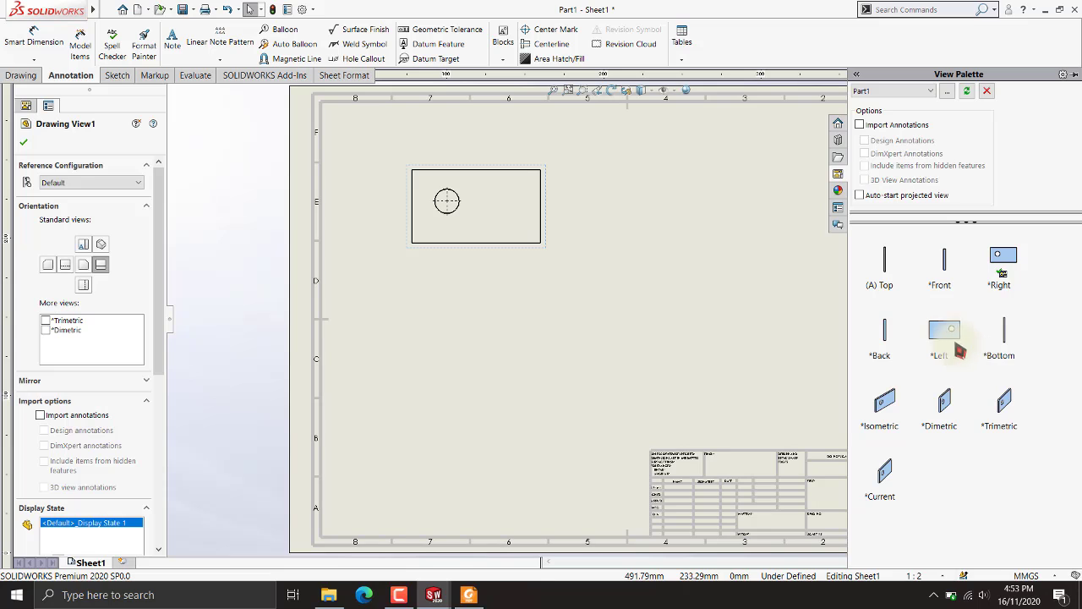
pyautogui.moveTo(858, 373)
pyautogui.mouseDown()
pyautogui.moveTo(883, 343)
pyautogui.moveTo(513, 385)
pyautogui.moveTo(451, 375)
pyautogui.mouseUp()
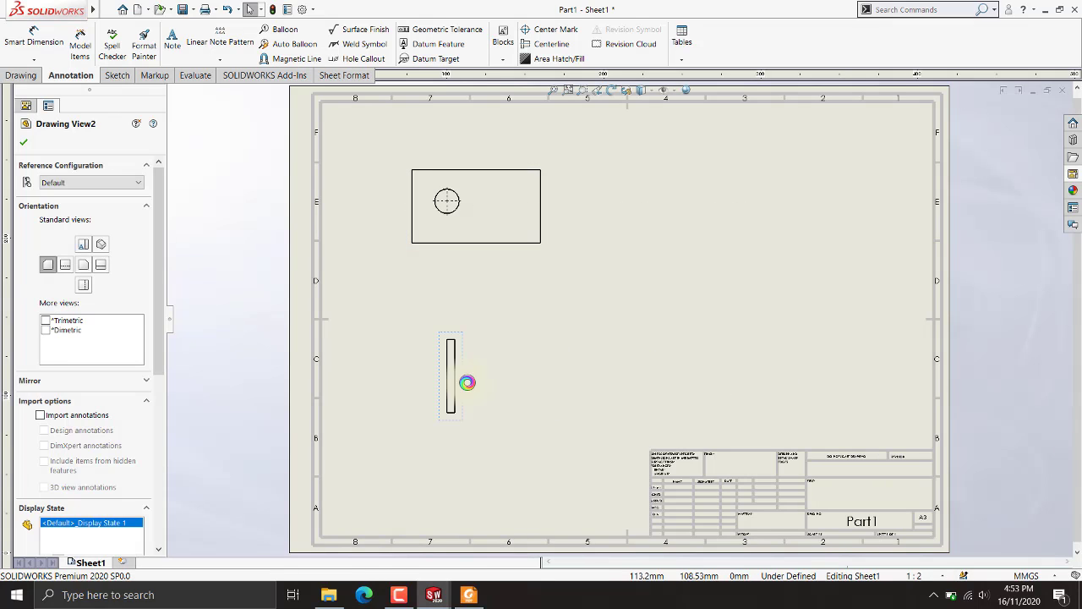
pyautogui.click(632, 310)
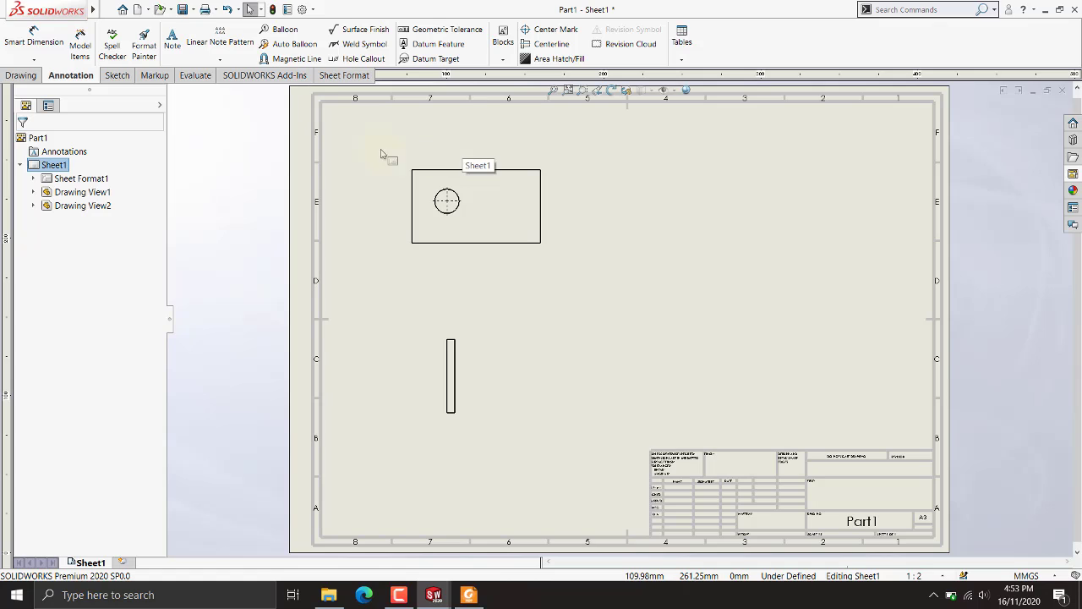
# Add a 92.85 height dimension on the upper view's right edge.
pyautogui.click(34, 44)
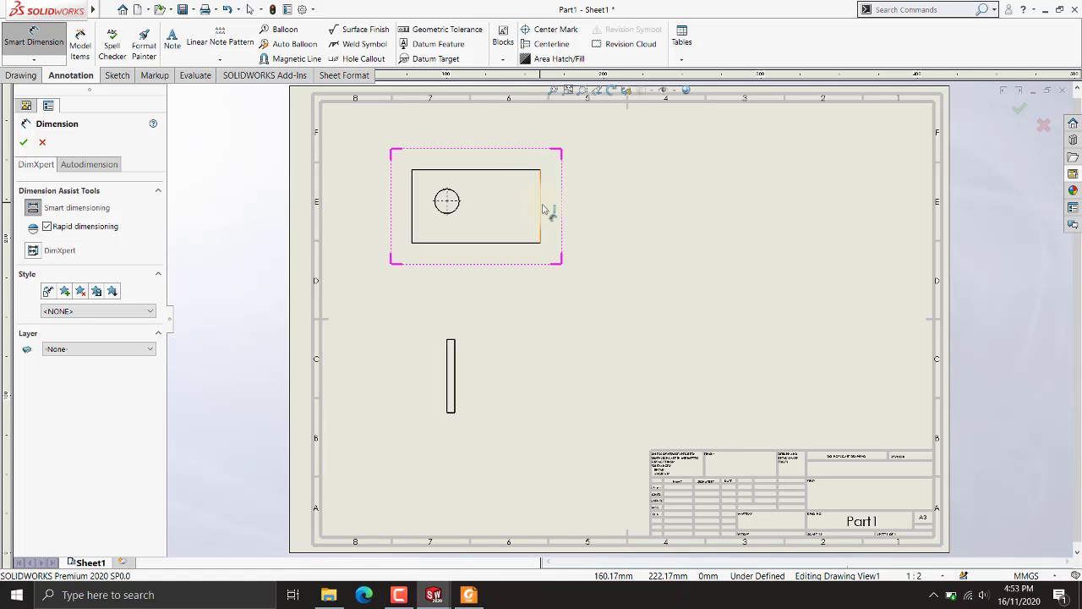
pyautogui.click(540, 206)
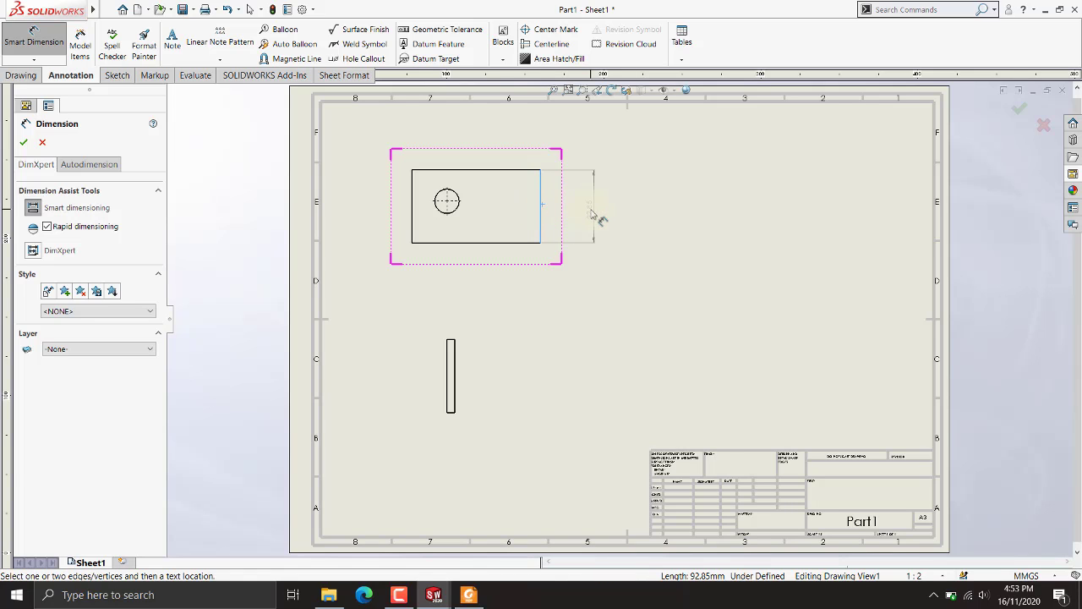
pyautogui.click(596, 215)
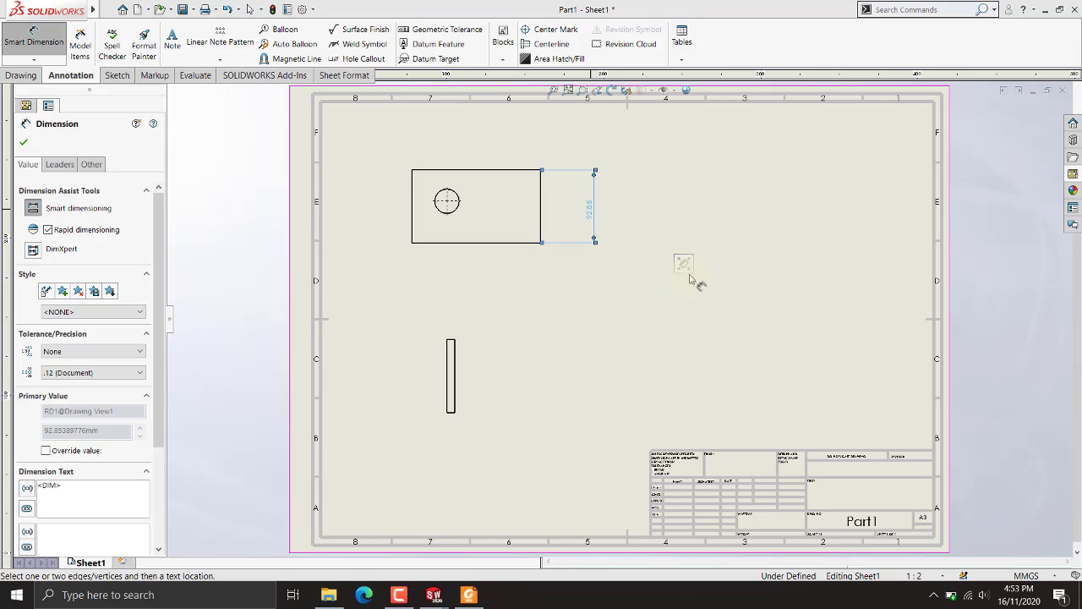
pyautogui.moveTo(686, 265)
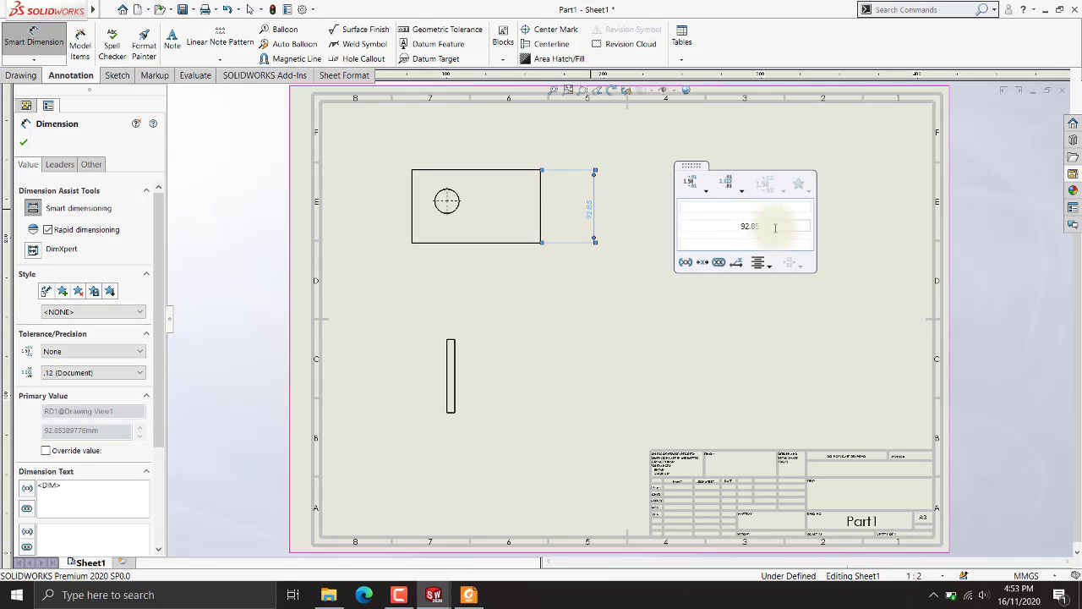
pyautogui.click(775, 227)
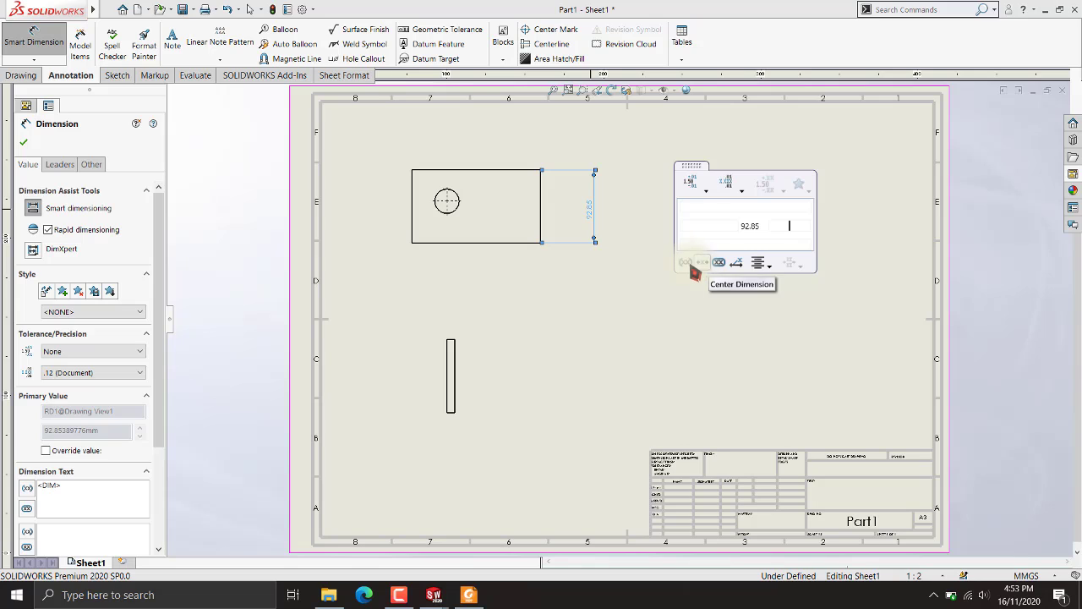
# Give the 92.85 dimension a bilateral +0.05/-0.05 tolerance.
pyautogui.click(709, 199)
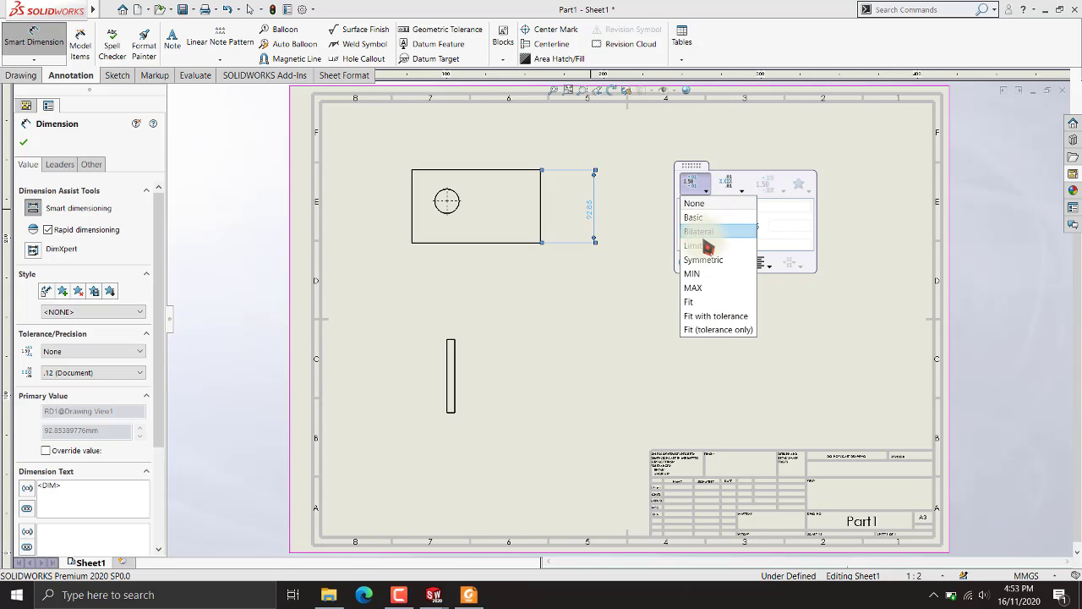
pyautogui.click(700, 231)
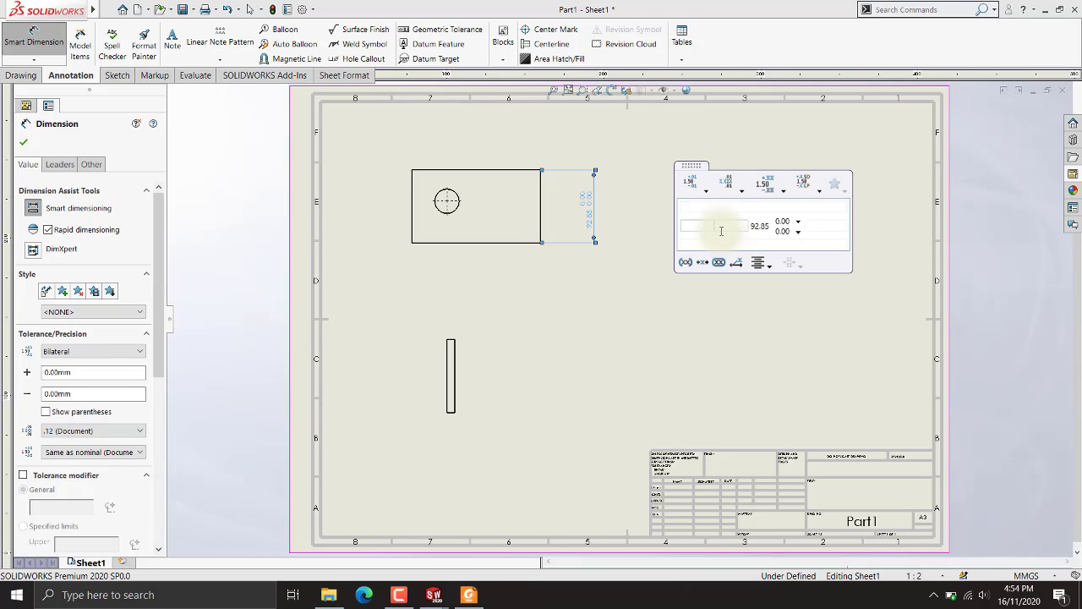
pyautogui.click(810, 224)
pyautogui.click(796, 225)
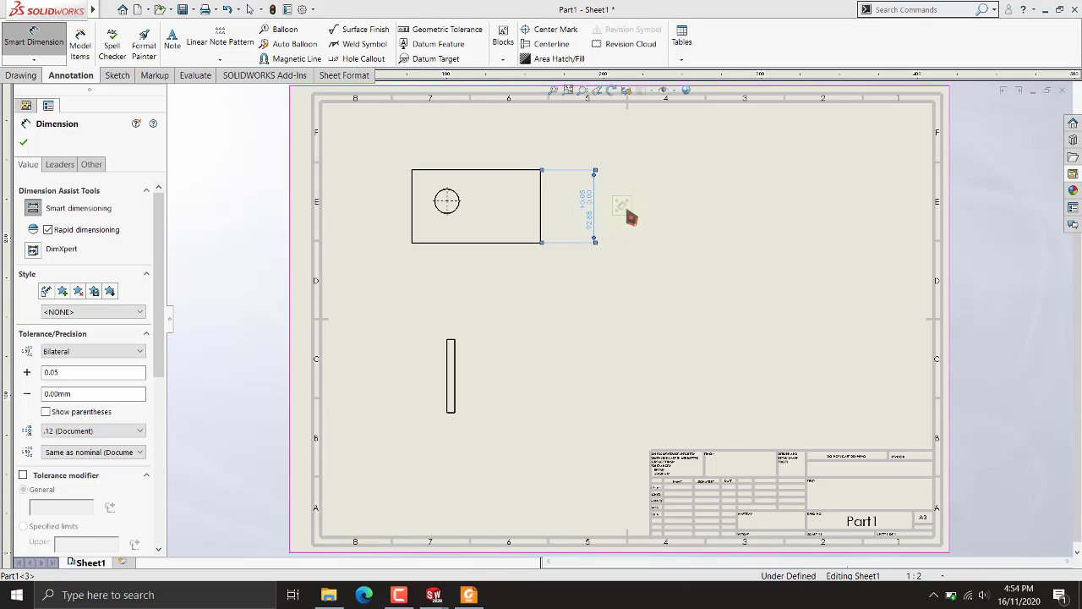
pyautogui.moveTo(624, 209)
pyautogui.click(719, 173)
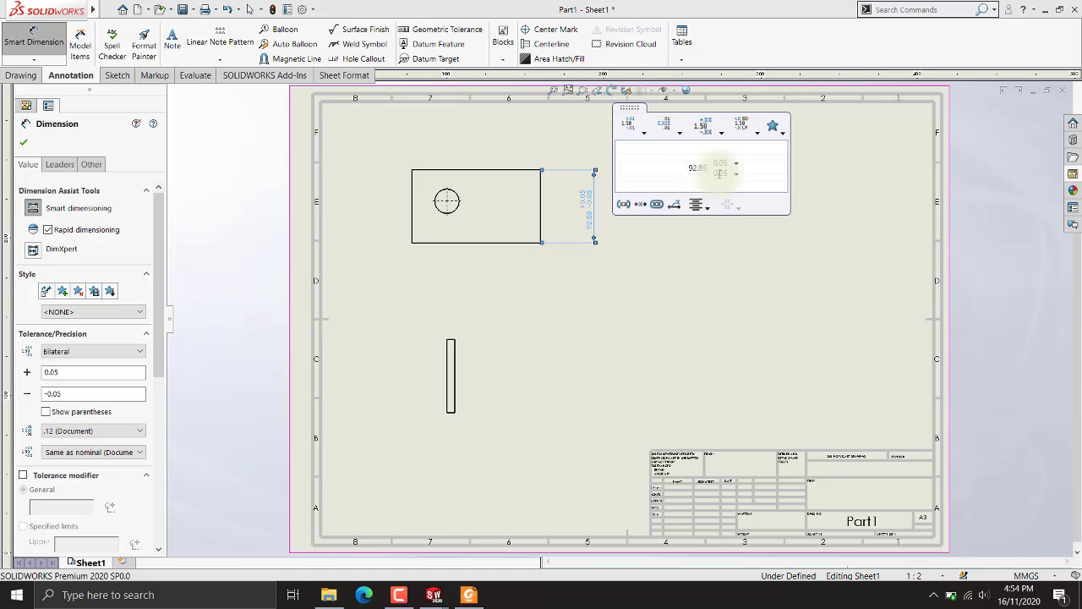
pyautogui.click(802, 315)
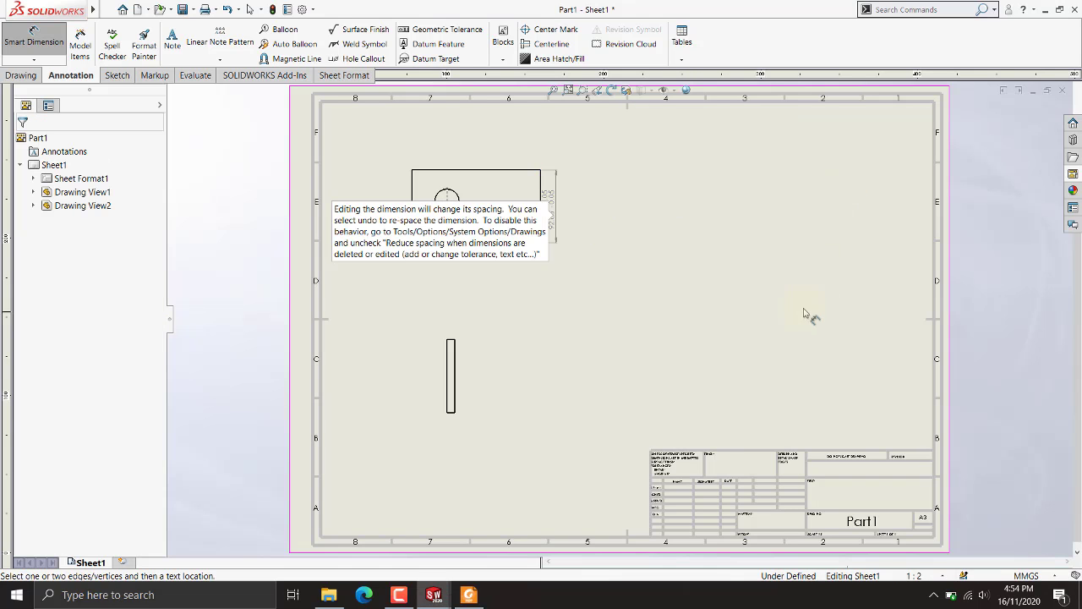
pyautogui.click(563, 212)
# Shift the 92.85 dimension further right and add the 163.23 width dimension below the view.
pyautogui.moveTo(620, 217); pyautogui.dragTo(596, 240)
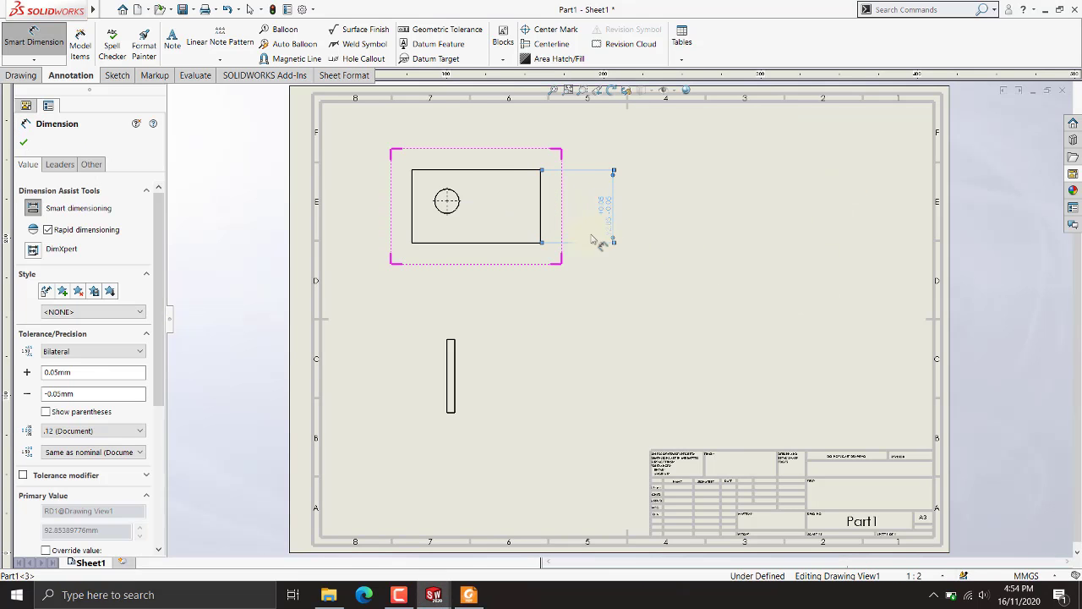
pyautogui.click(619, 236)
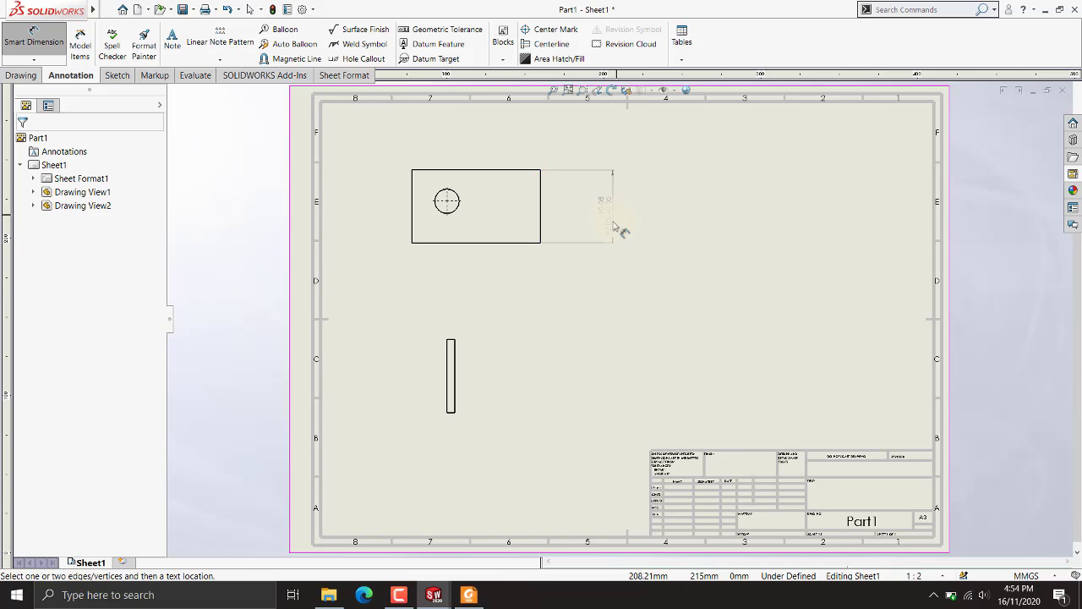
pyautogui.click(473, 244)
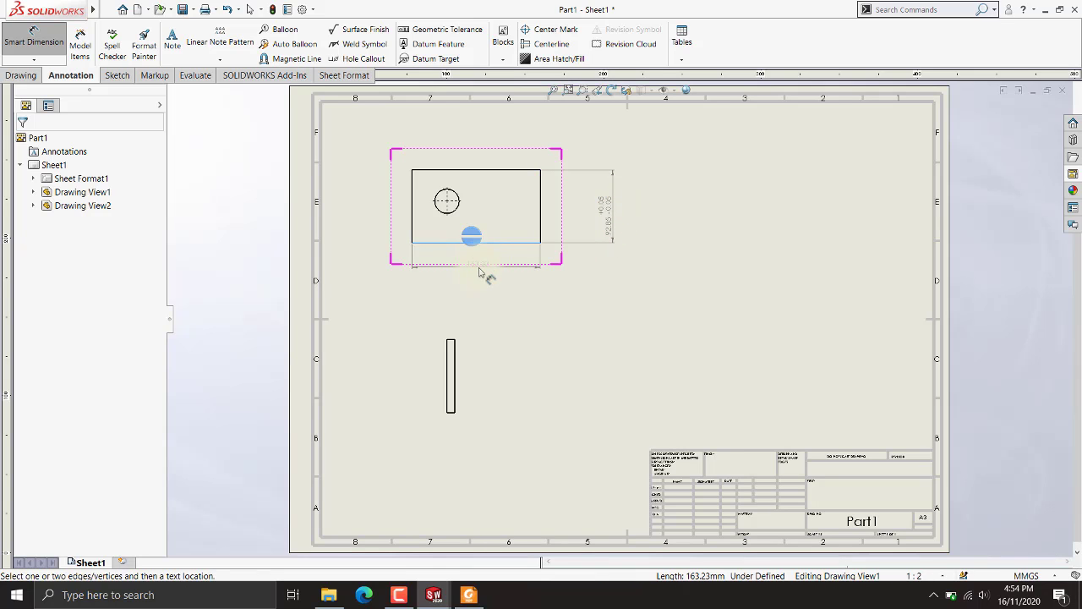
pyautogui.click(490, 276)
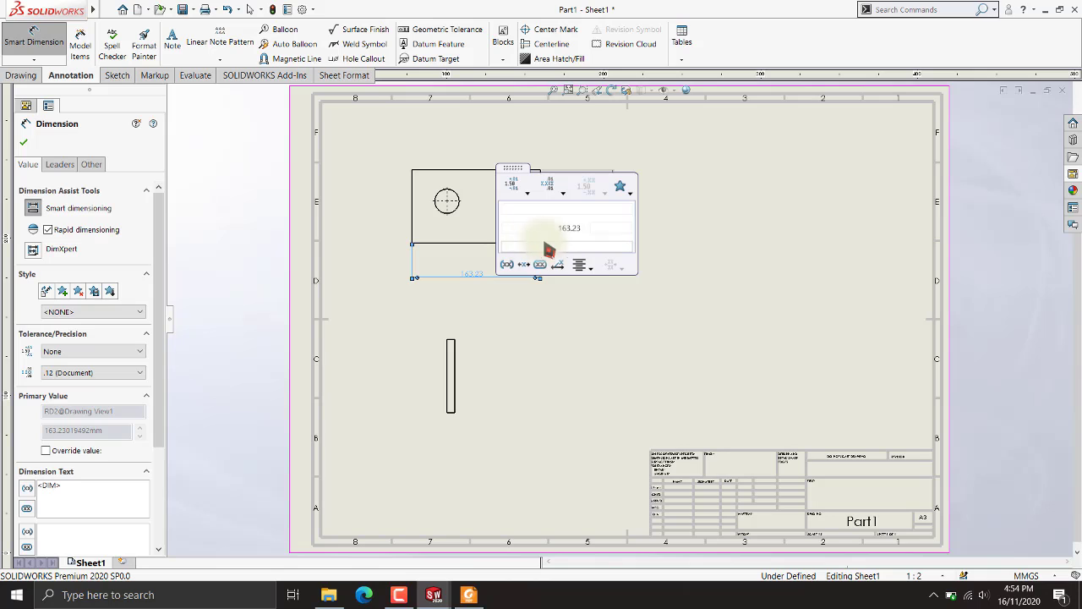
# Give the 163.23 width a bilateral ±0.05 tolerance and move it further down.
pyautogui.click(517, 185)
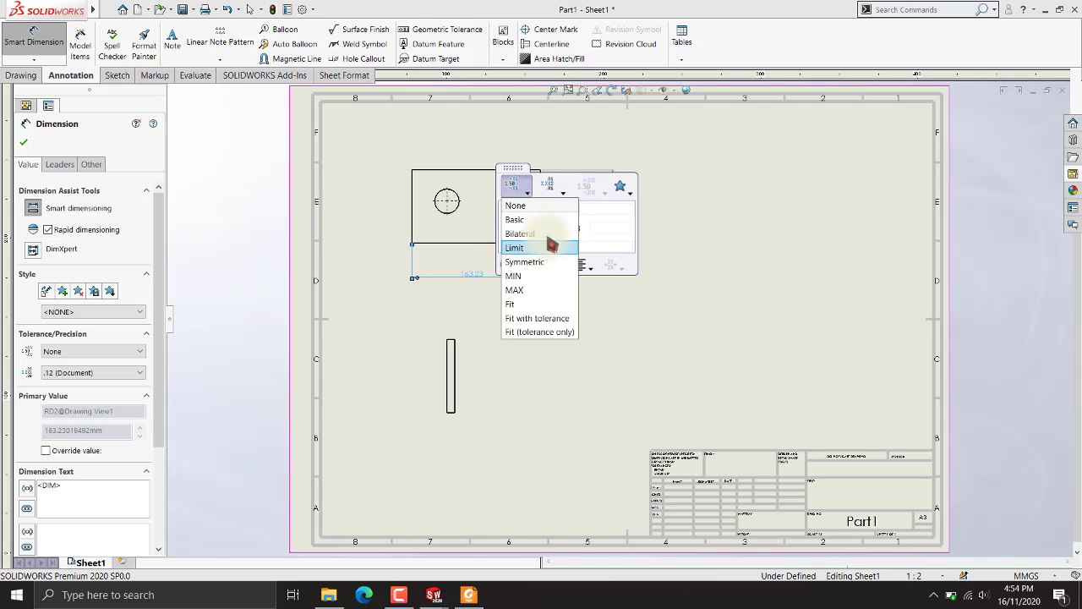
pyautogui.click(548, 234)
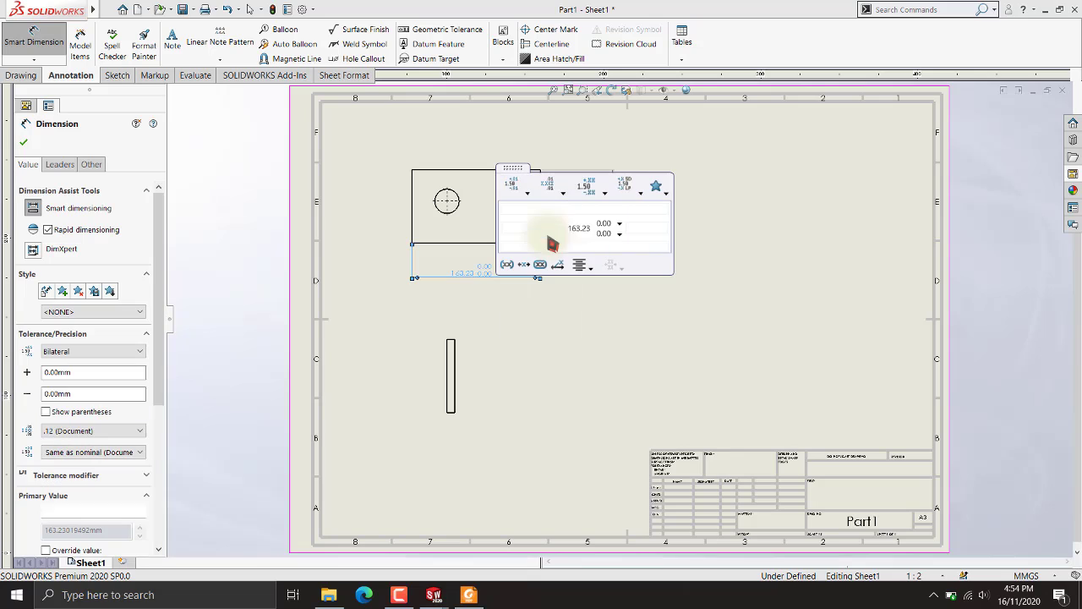
pyautogui.click(603, 223)
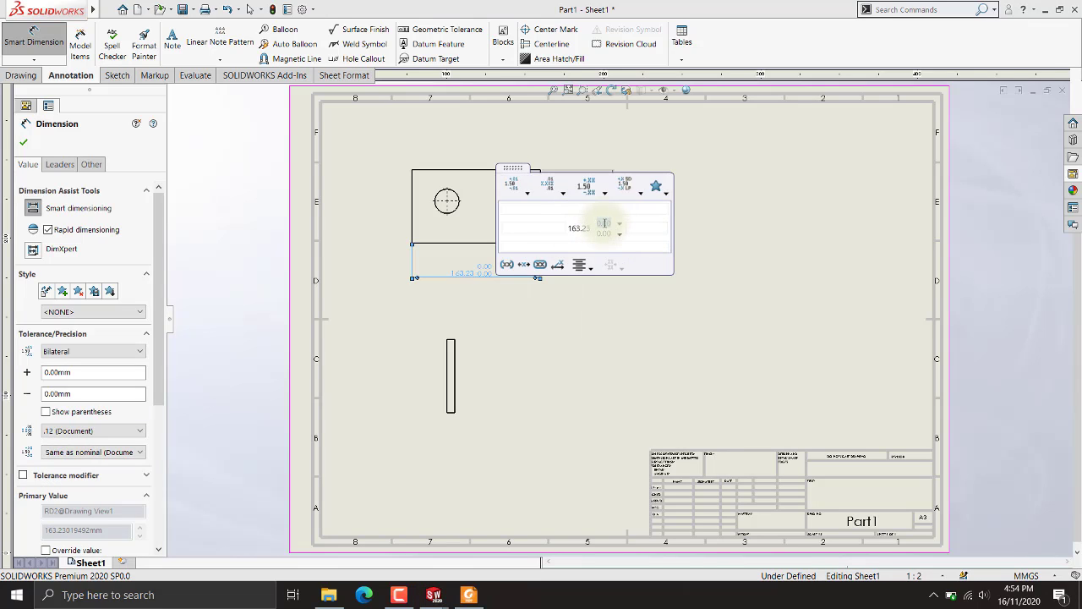
pyautogui.write('0')
pyautogui.press('Tab')
pyautogui.write('0.05')
pyautogui.click(580, 360)
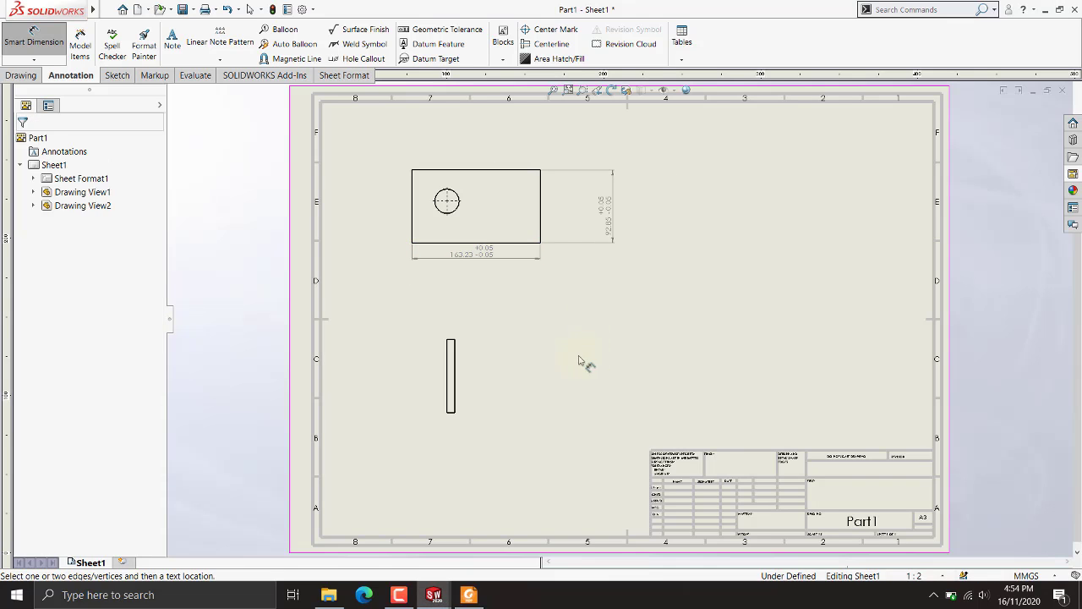
pyautogui.moveTo(490, 260); pyautogui.dragTo(488, 288)
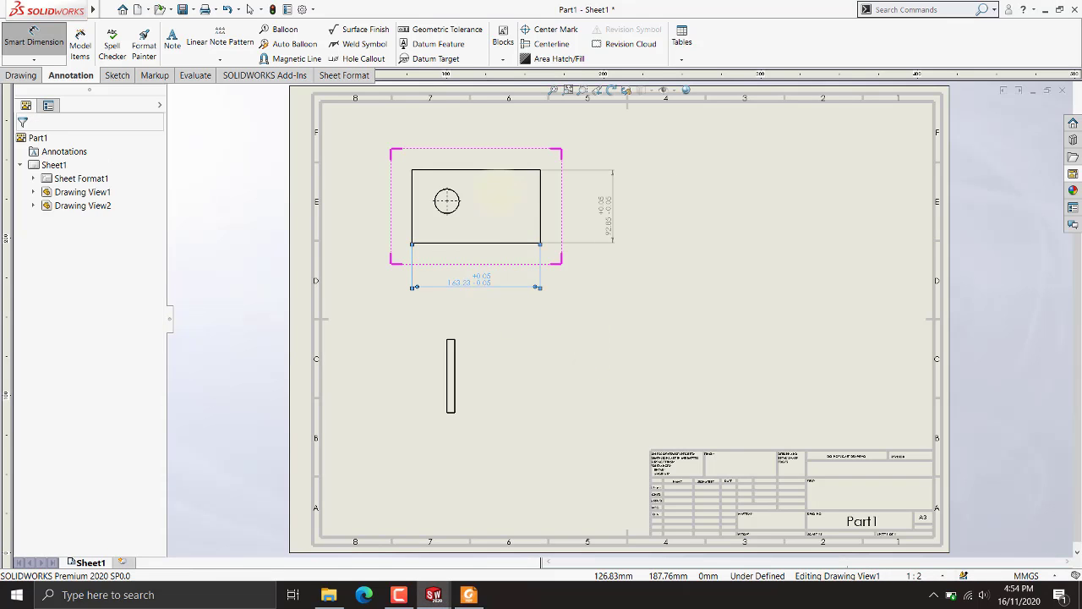
# Dimension the hole as Ø30.80 above the plate with a bilateral +0.05 tolerance.
pyautogui.click(458, 200)
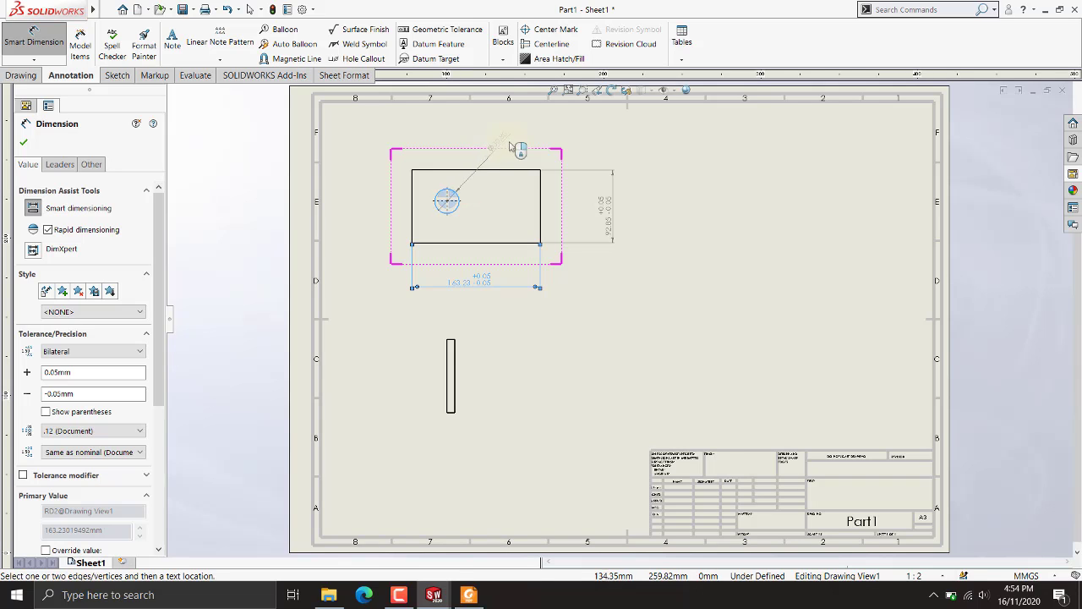
pyautogui.click(574, 136)
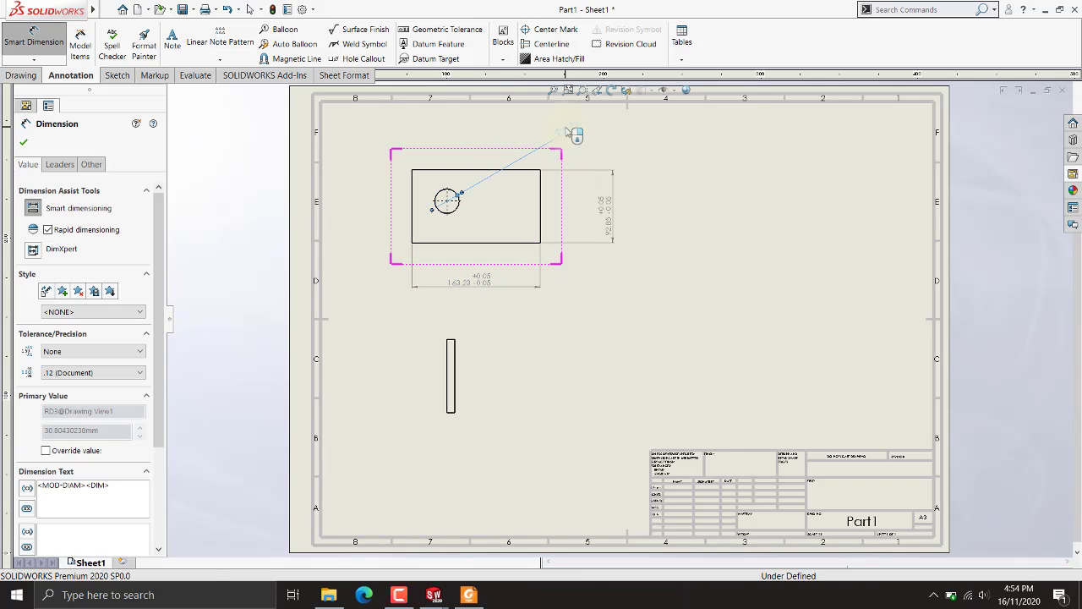
pyautogui.moveTo(597, 183)
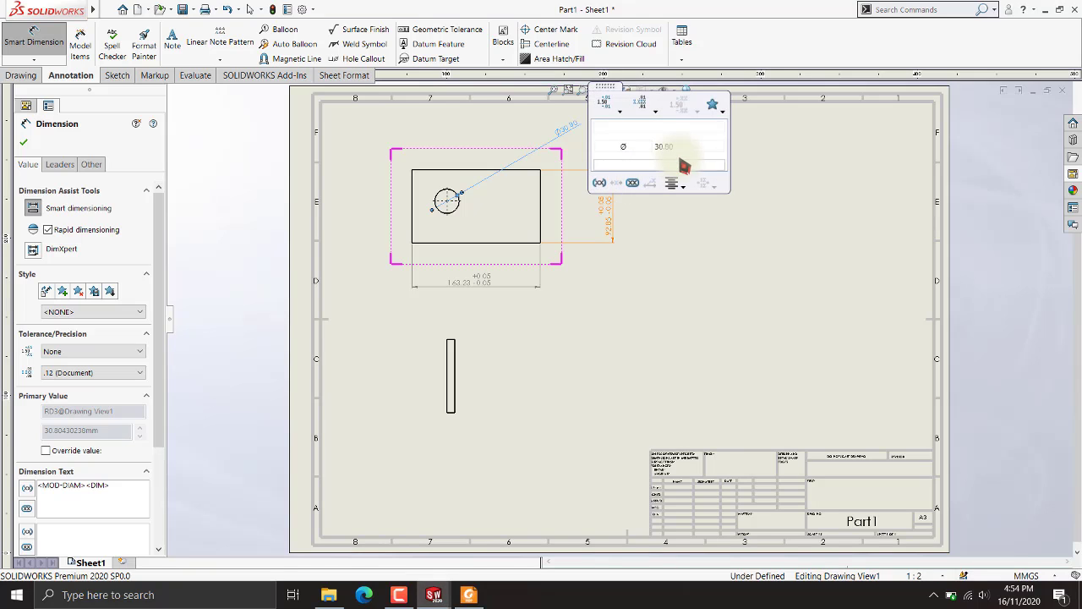
pyautogui.click(612, 106)
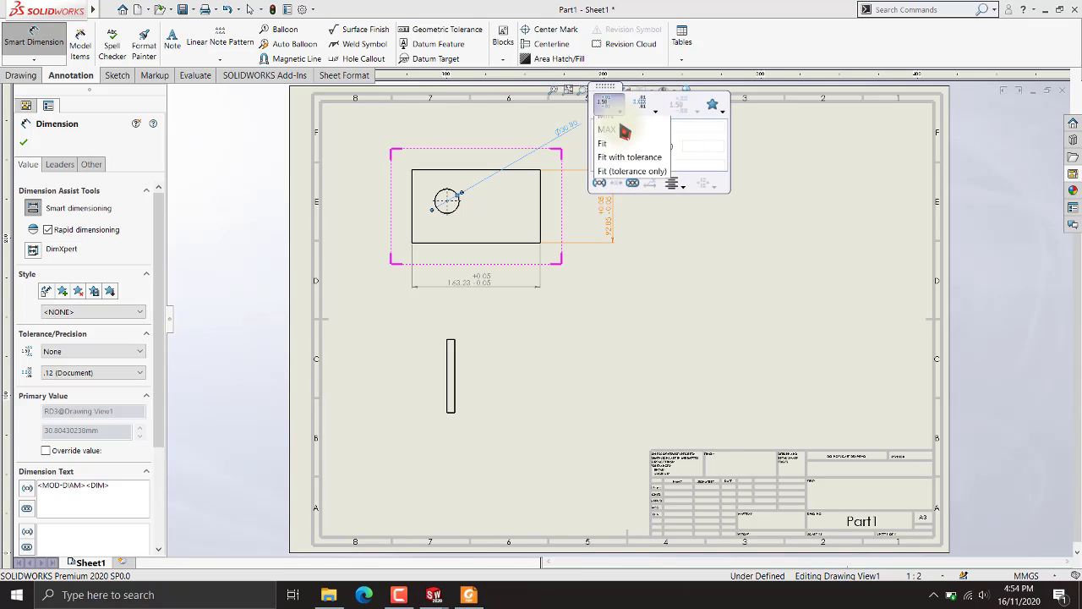
pyautogui.click(660, 152)
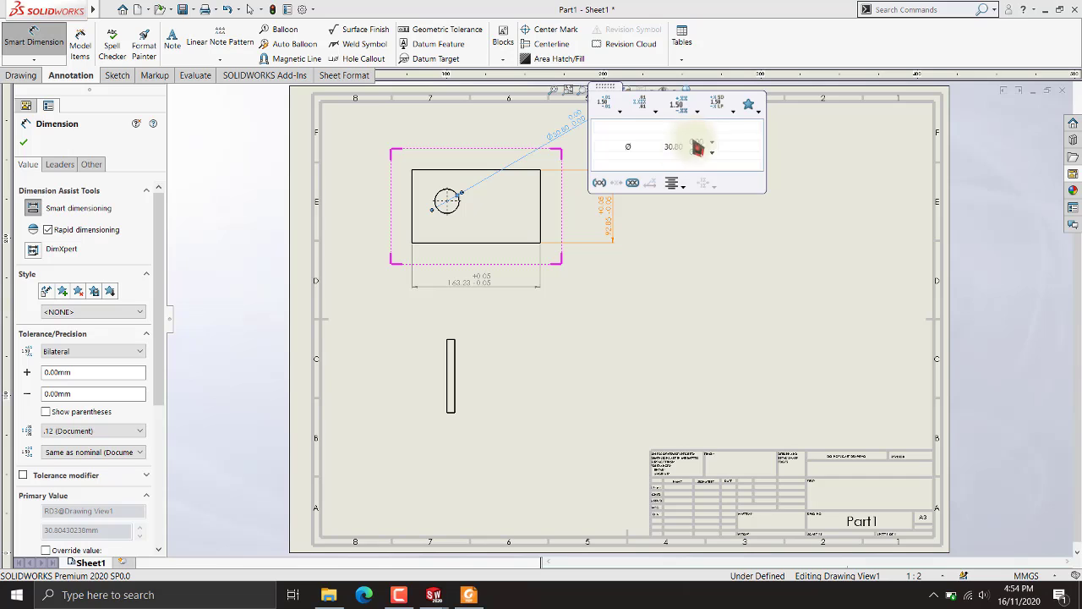
pyautogui.write('0.0')
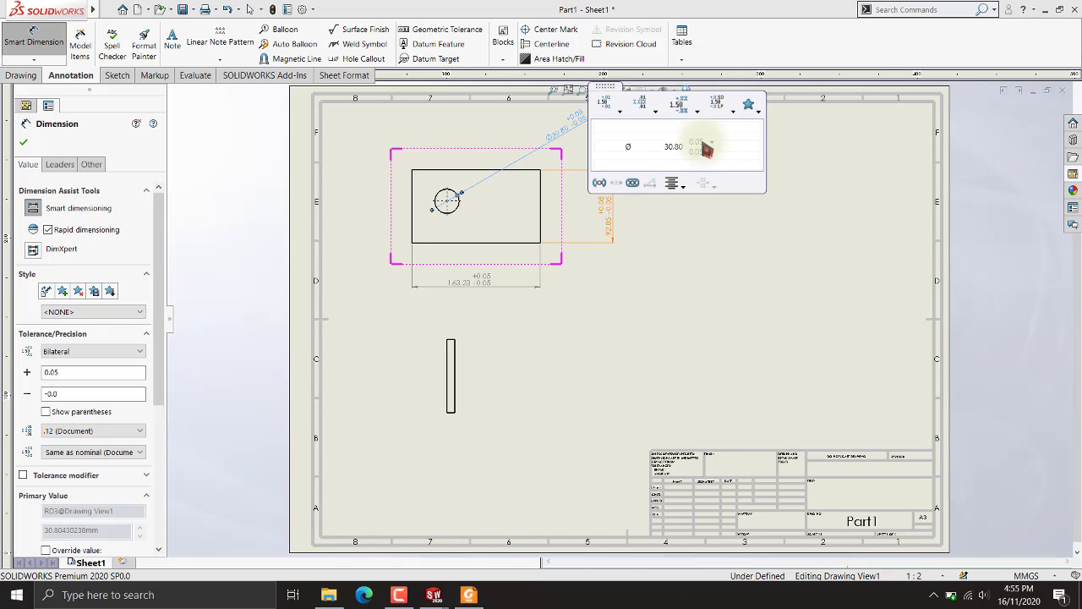
pyautogui.click(602, 460)
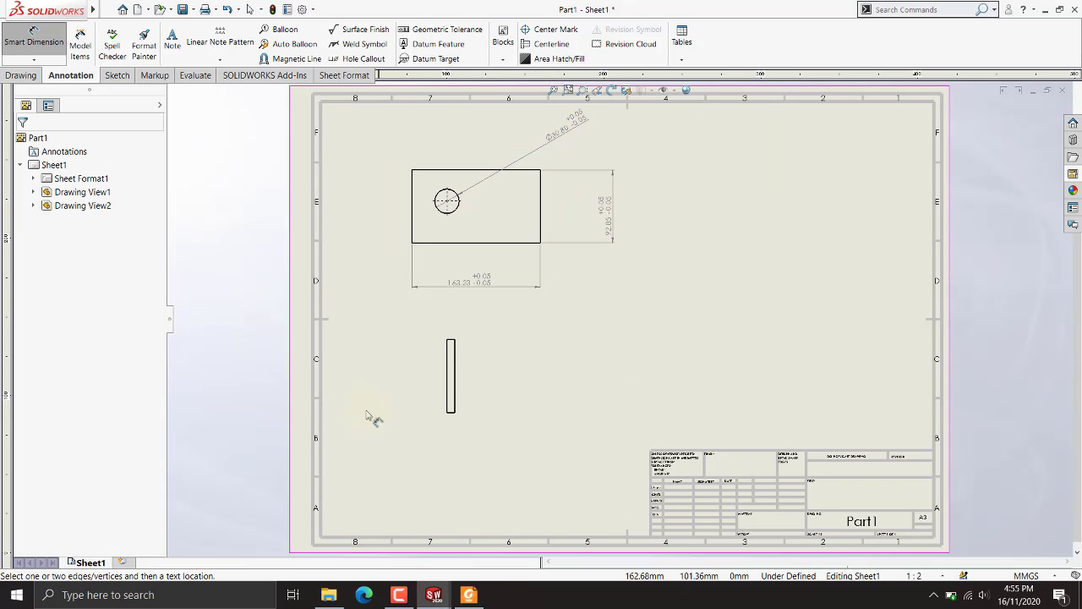
# Add the 92.85 height and 10.00 thickness dimensions to the side view.
pyautogui.click(455, 380)
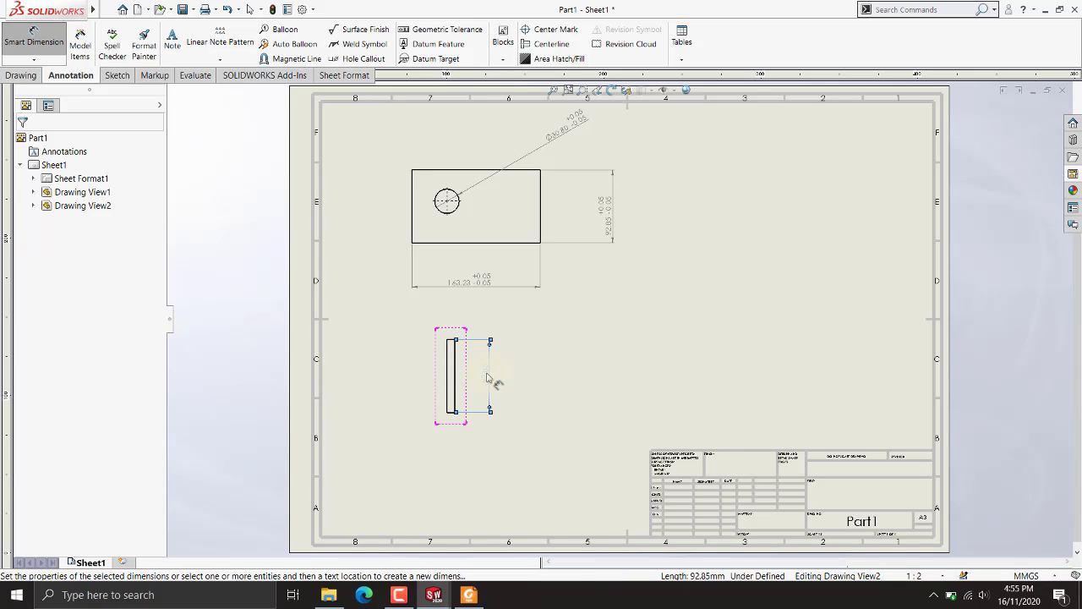
pyautogui.click(488, 378)
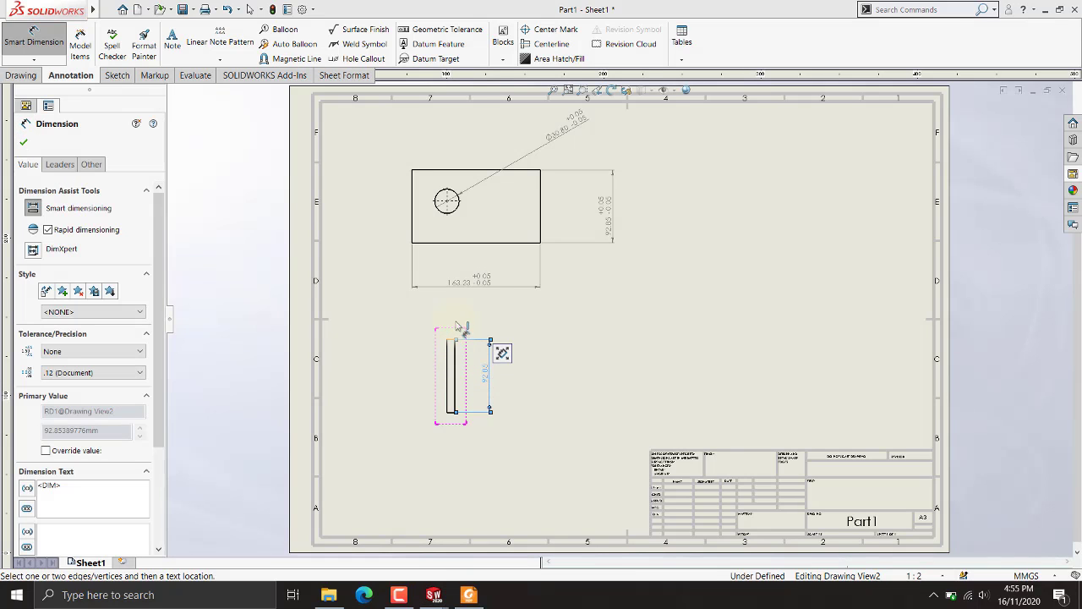
pyautogui.click(451, 339)
pyautogui.click(493, 381)
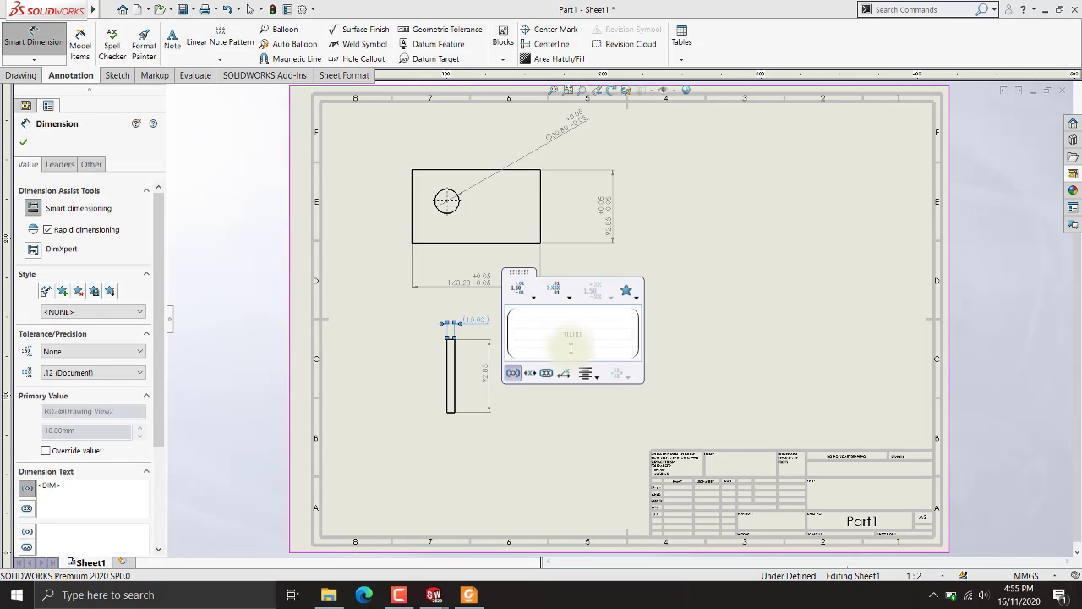
# Give the 10.00 thickness a bilateral +0.05/-0.05 tolerance.
pyautogui.click(515, 373)
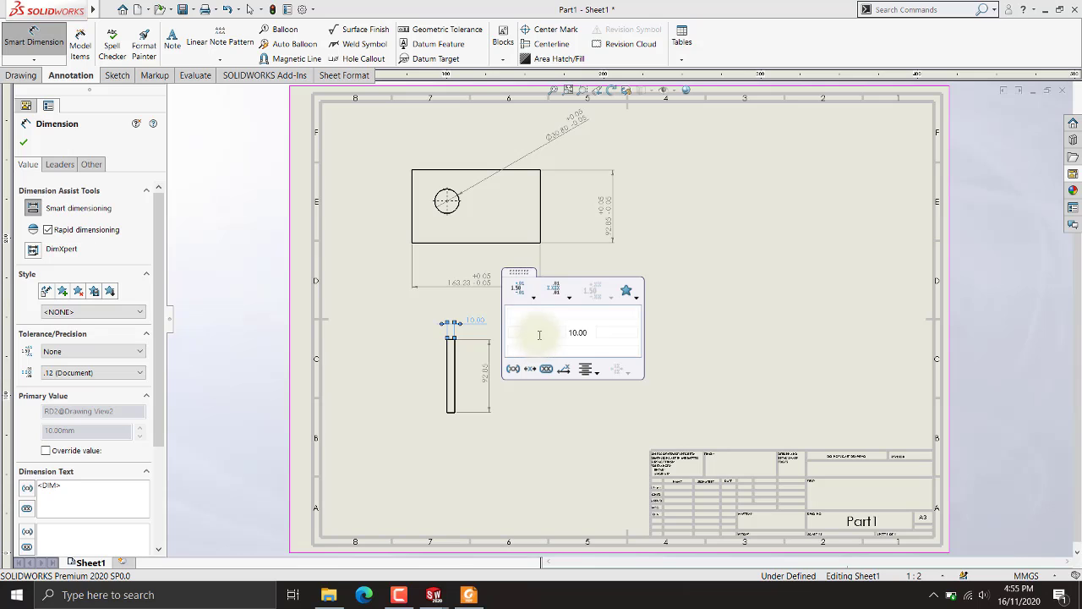
pyautogui.click(520, 291)
pyautogui.click(538, 341)
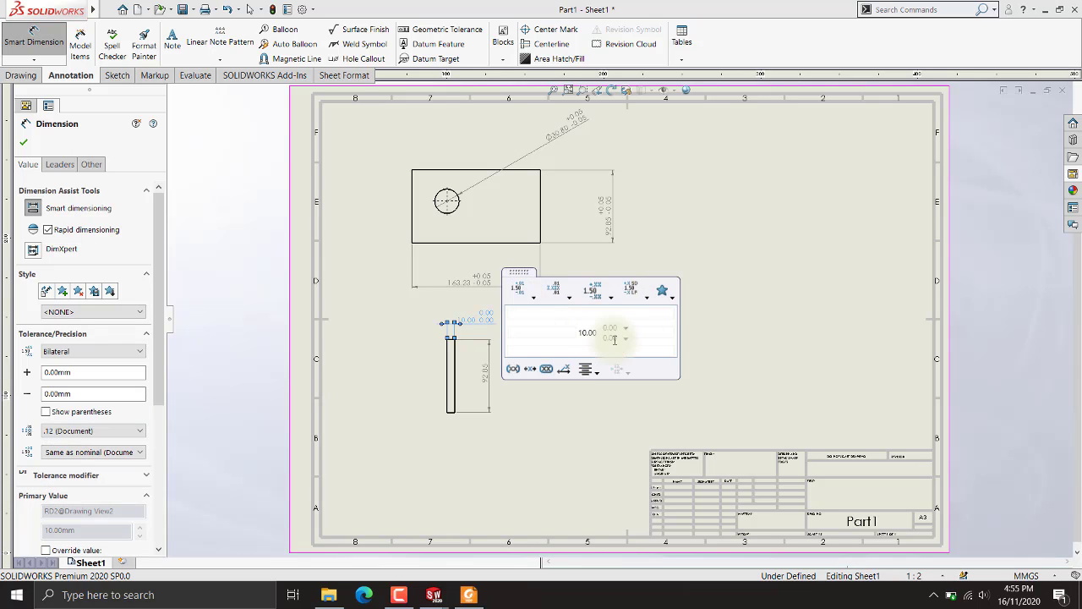
pyautogui.write('0.0')
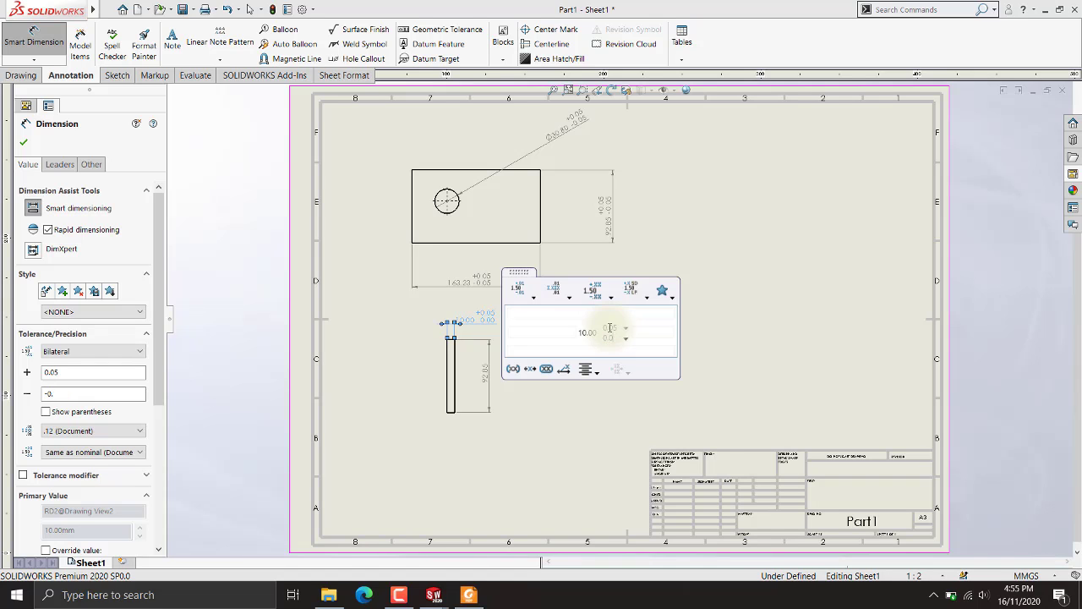
pyautogui.click(507, 393)
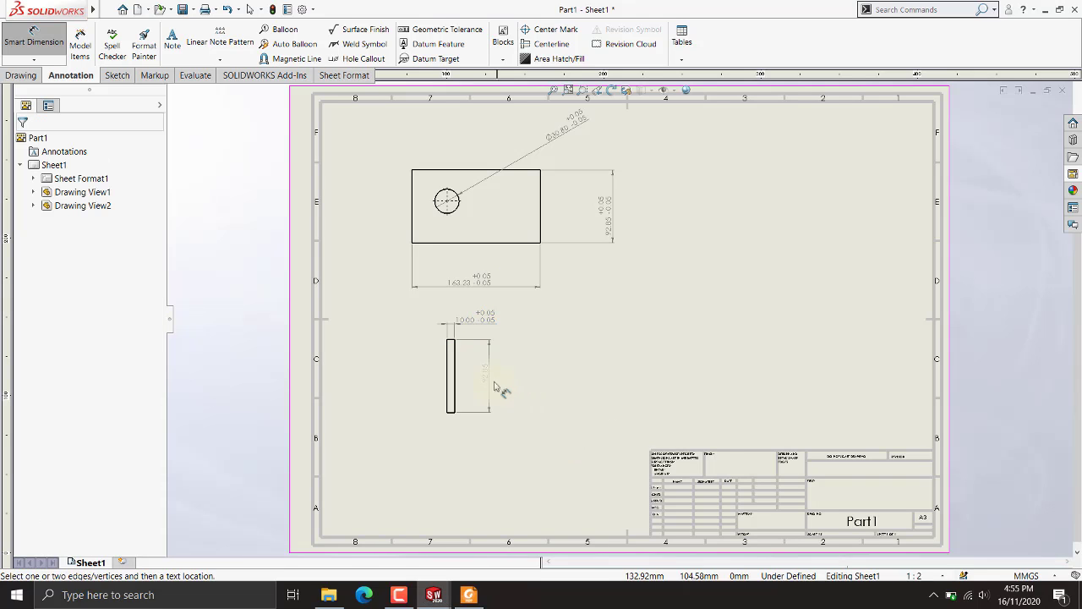
pyautogui.click(487, 375)
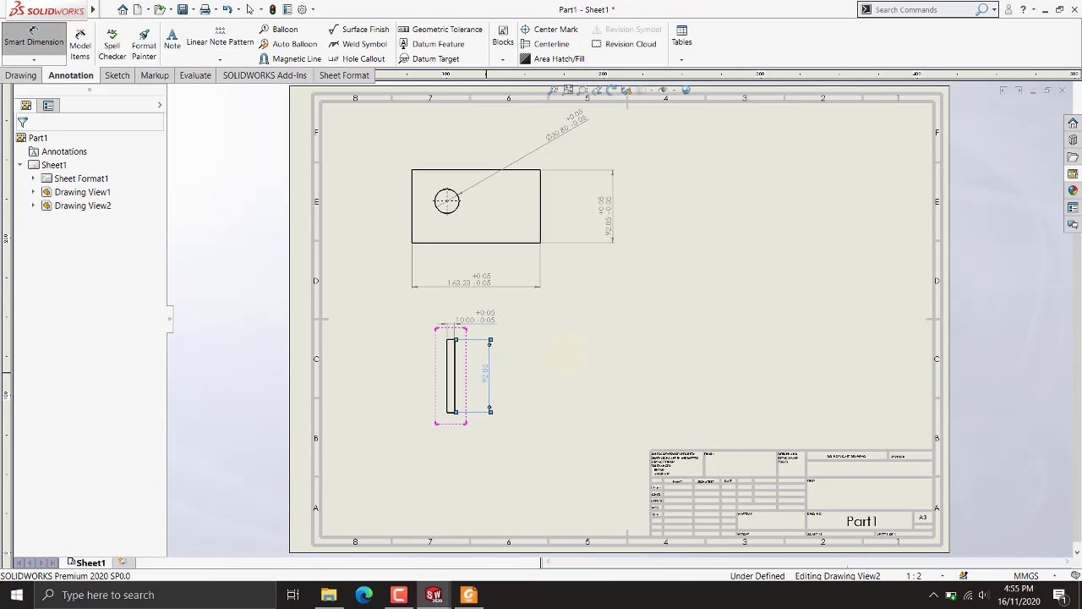
# Give the side view's 92.85 height a bilateral ±0.05 tolerance, then bring up the LAB.6 PDF.
pyautogui.click(498, 372)
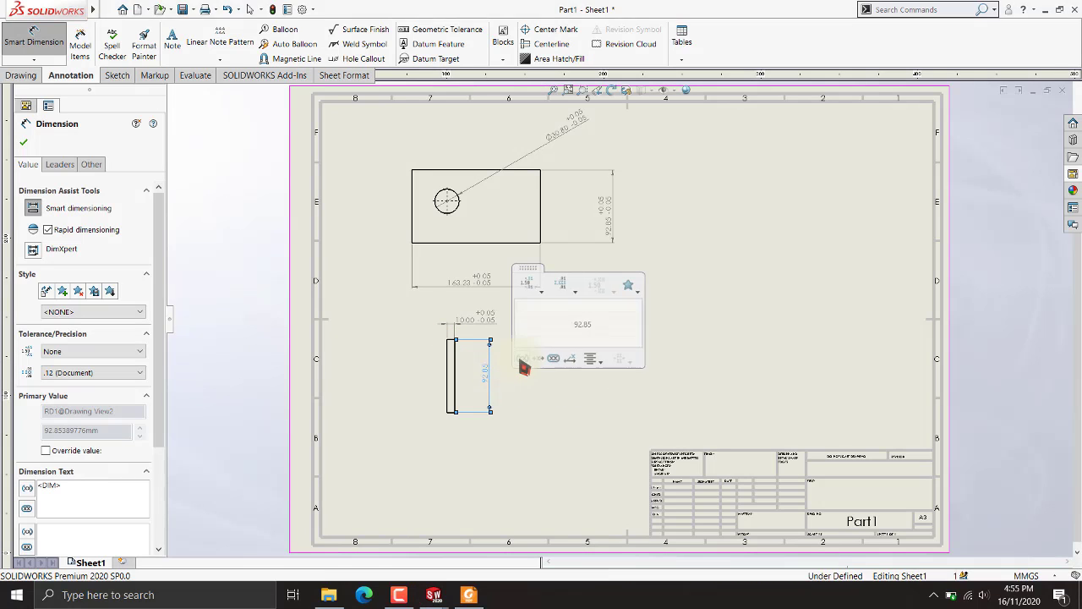
pyautogui.click(529, 283)
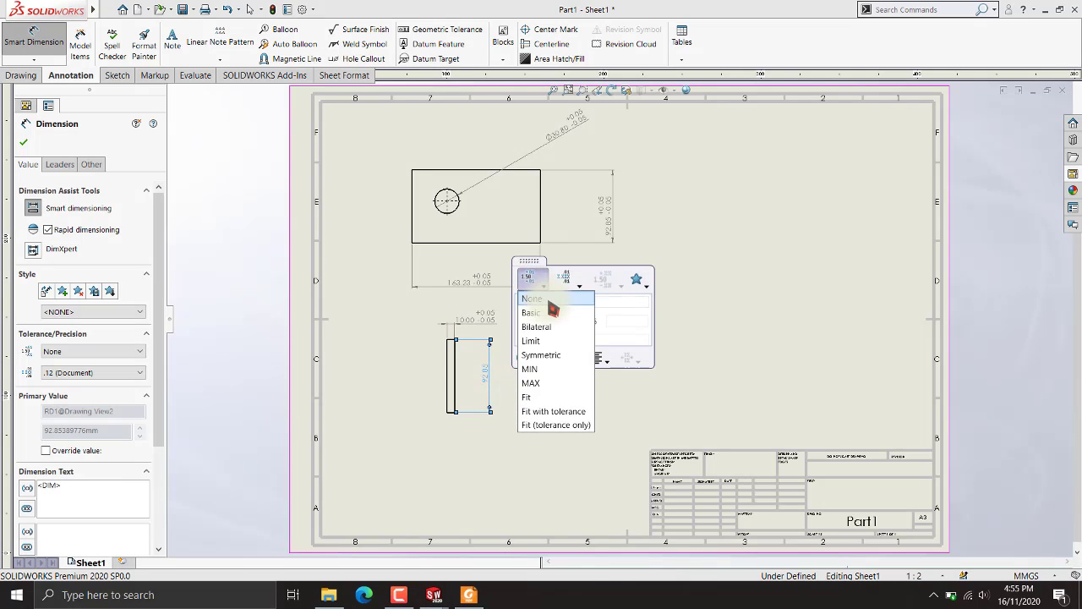
pyautogui.click(546, 327)
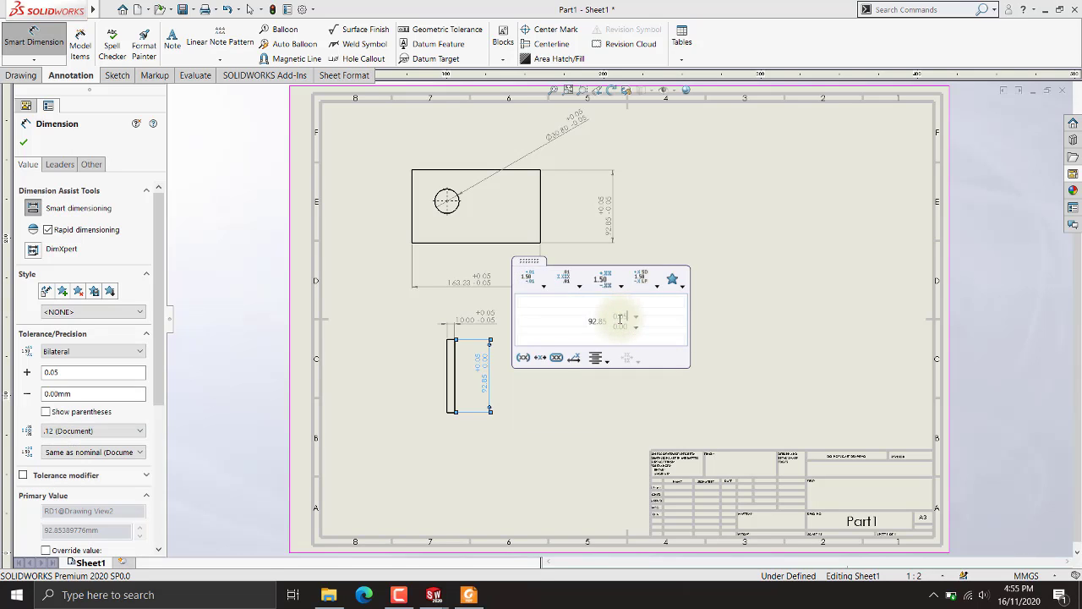
pyautogui.press('BackSpace')
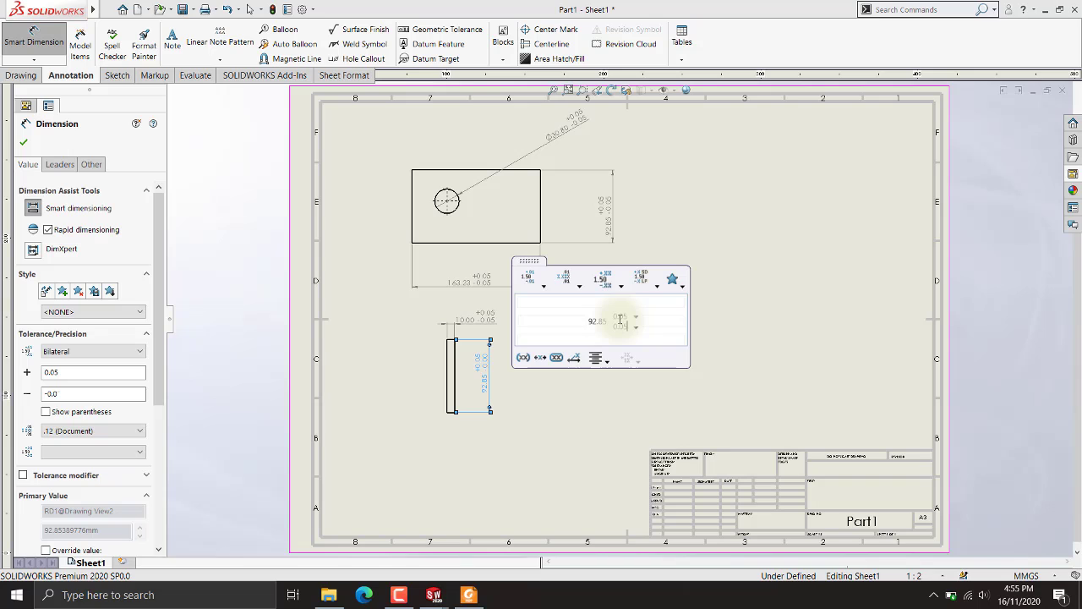
pyautogui.click(518, 455)
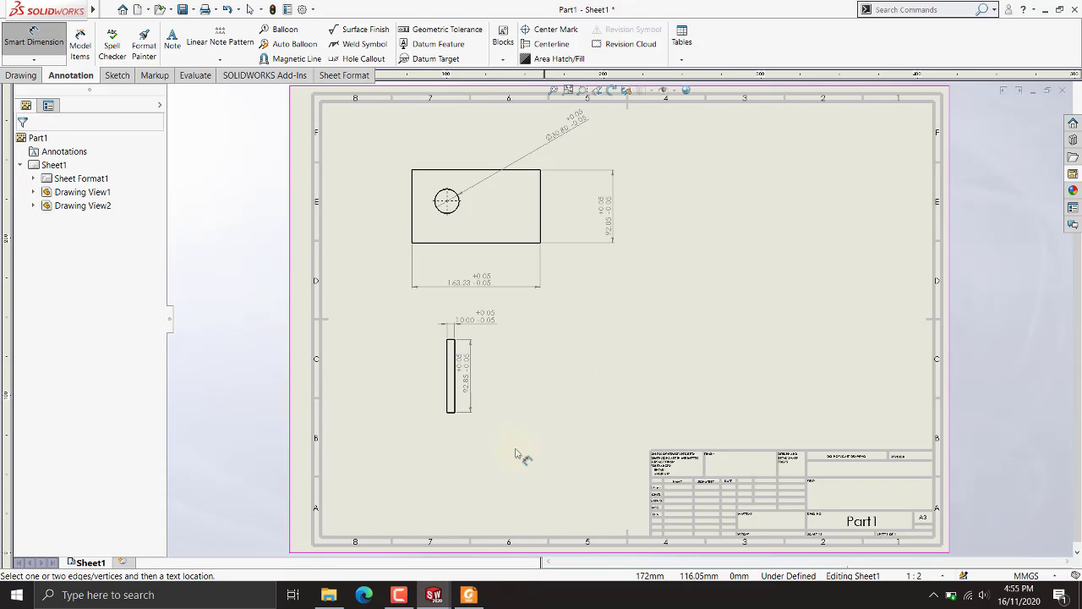
pyautogui.click(496, 364)
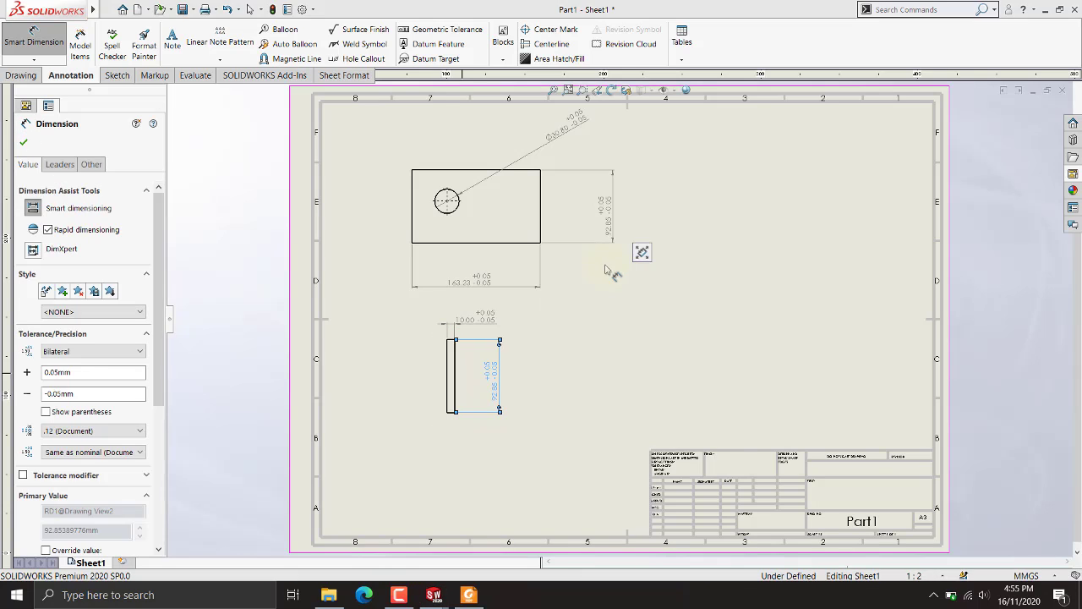
pyautogui.click(629, 322)
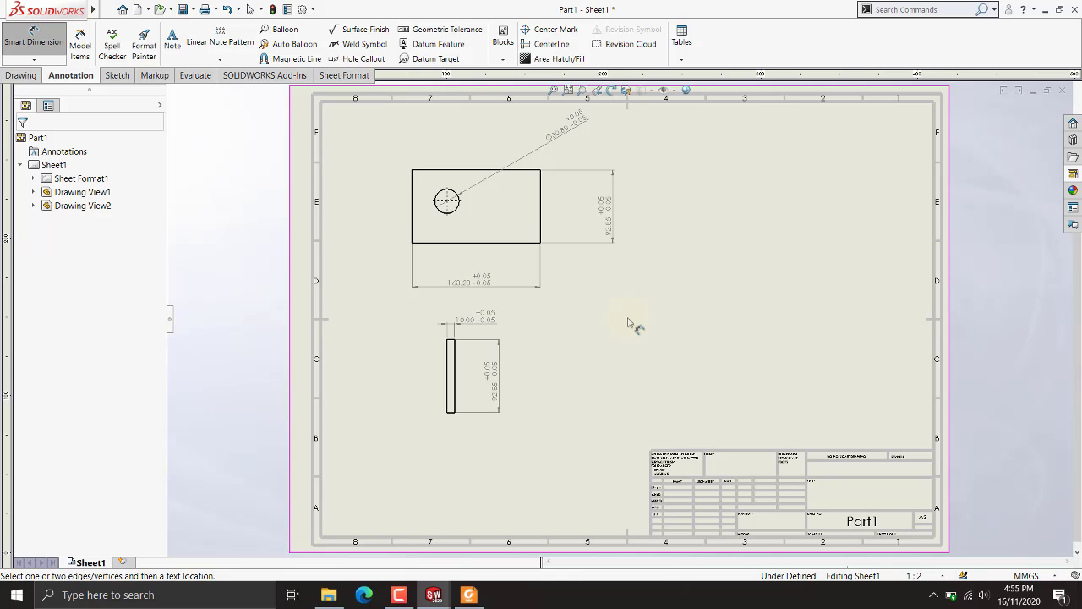
pyautogui.click(468, 594)
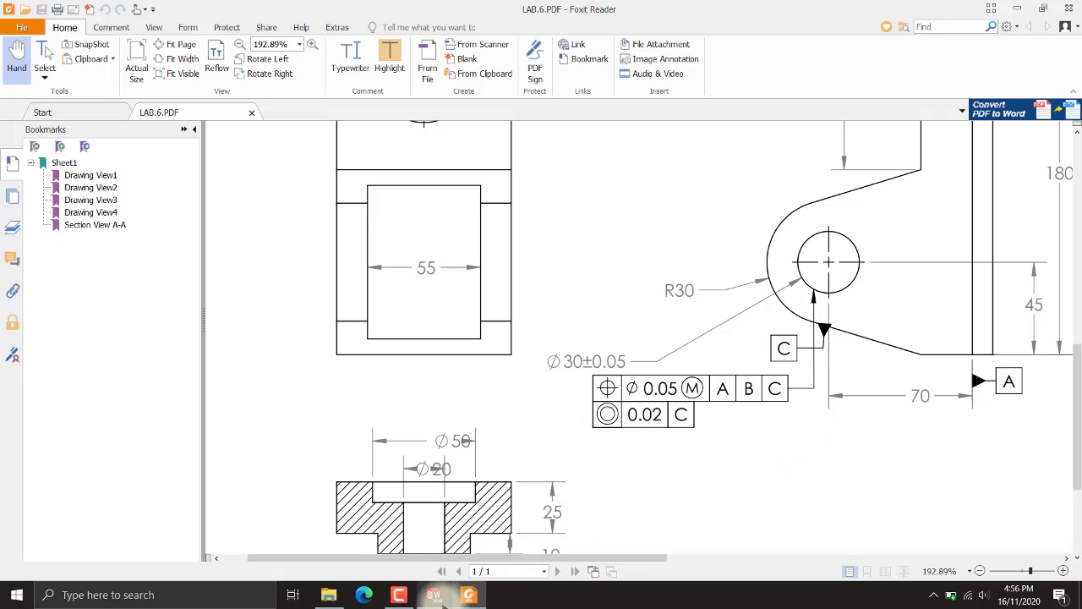
# Return from the LAB.6 PDF to the SOLIDWORKS Part1 drawing sheet.
pyautogui.moveTo(434, 595)
pyautogui.click(486, 556)
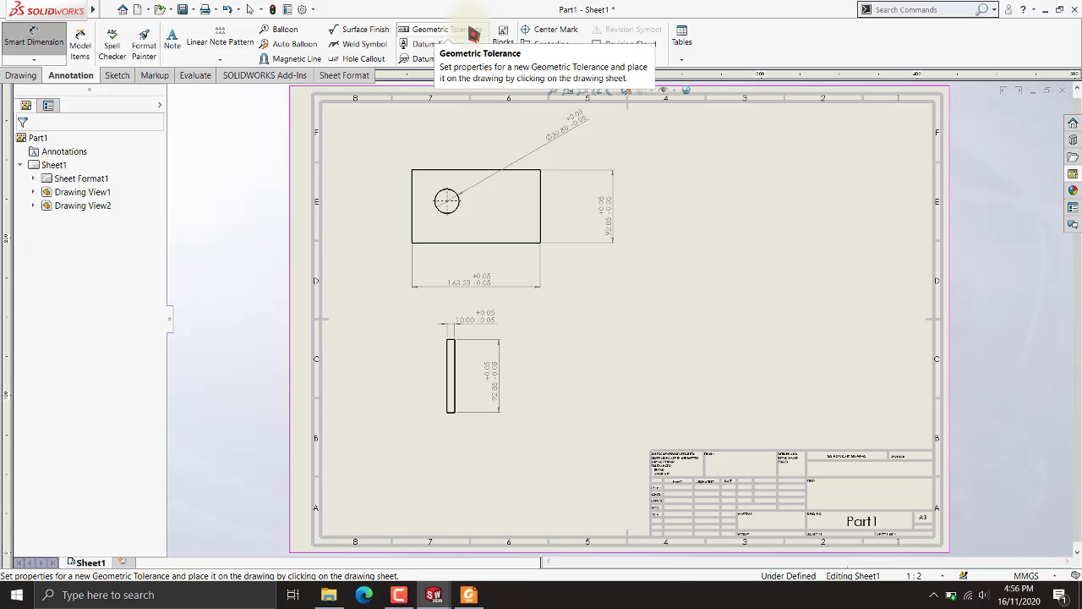
# Add datum A on the right edge, B on the hole and C on the bottom edge.
pyautogui.click(423, 44)
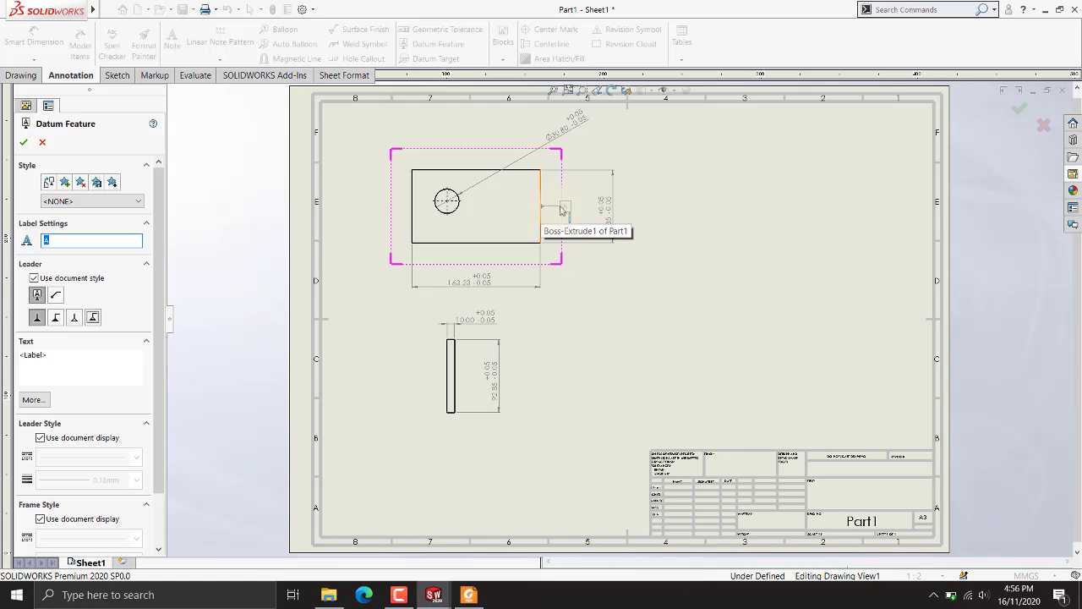
pyautogui.click(542, 200)
pyautogui.click(670, 204)
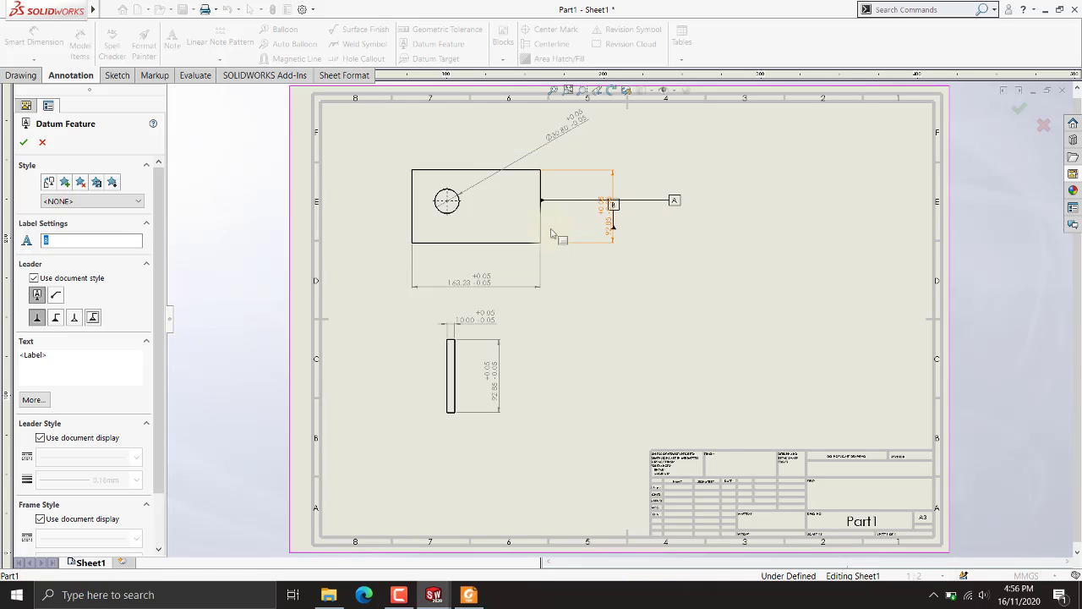
pyautogui.click(452, 194)
pyautogui.click(395, 129)
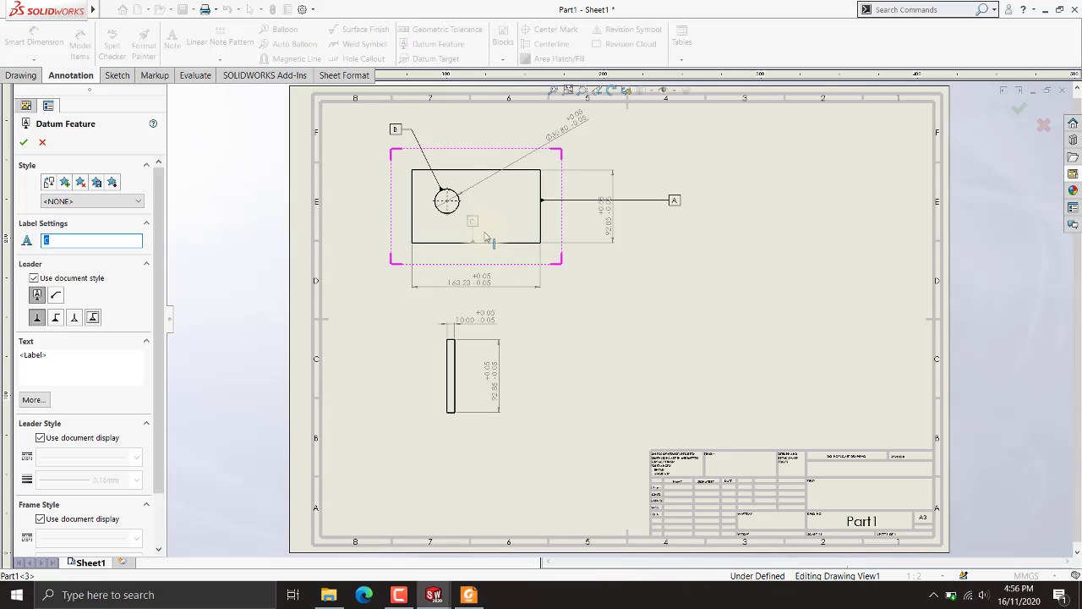
pyautogui.click(490, 243)
pyautogui.click(489, 218)
# Add datums D and E to the narrow side view, then bring up LAB.6.PDF.
pyautogui.click(456, 340)
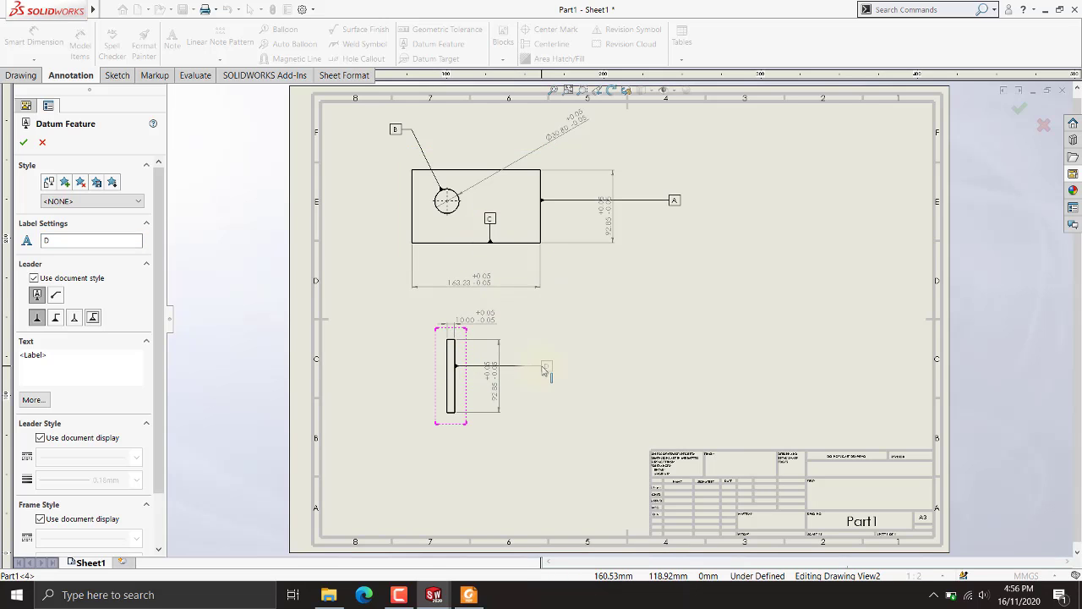
pyautogui.click(531, 432)
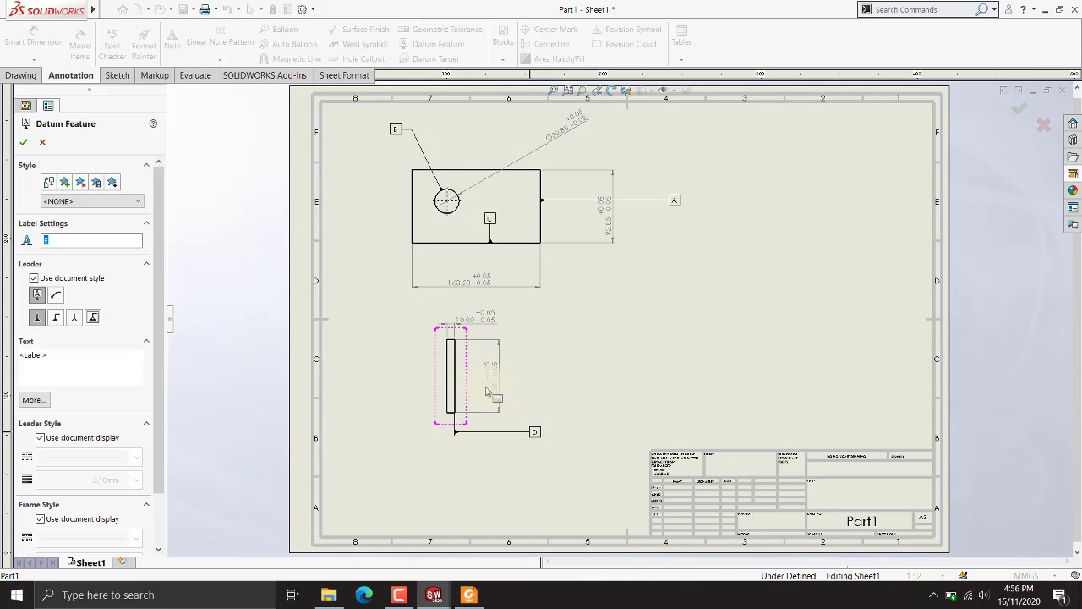
pyautogui.click(453, 342)
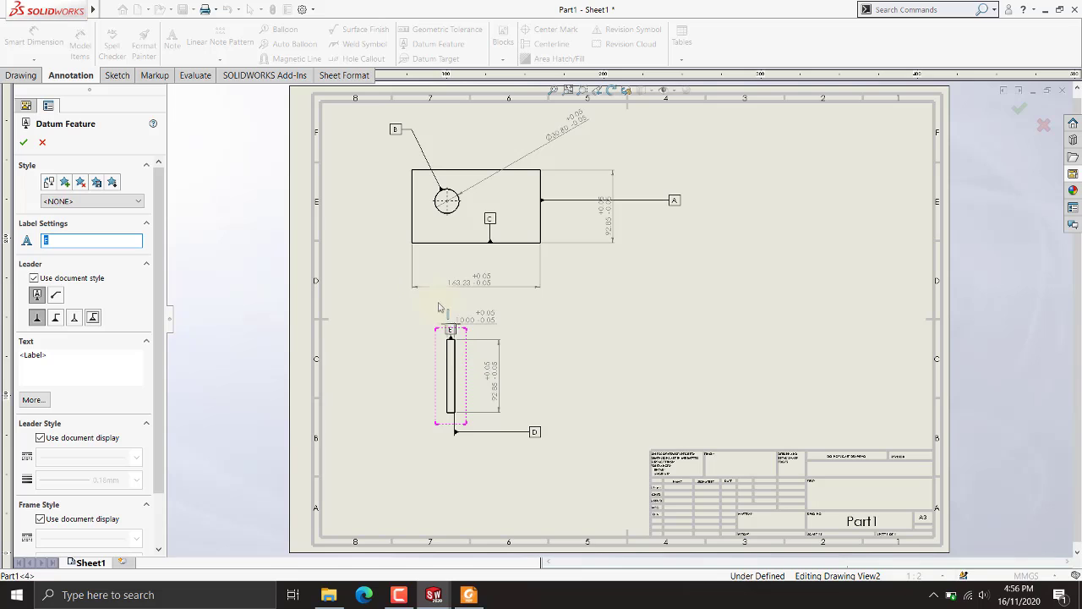
pyautogui.click(413, 315)
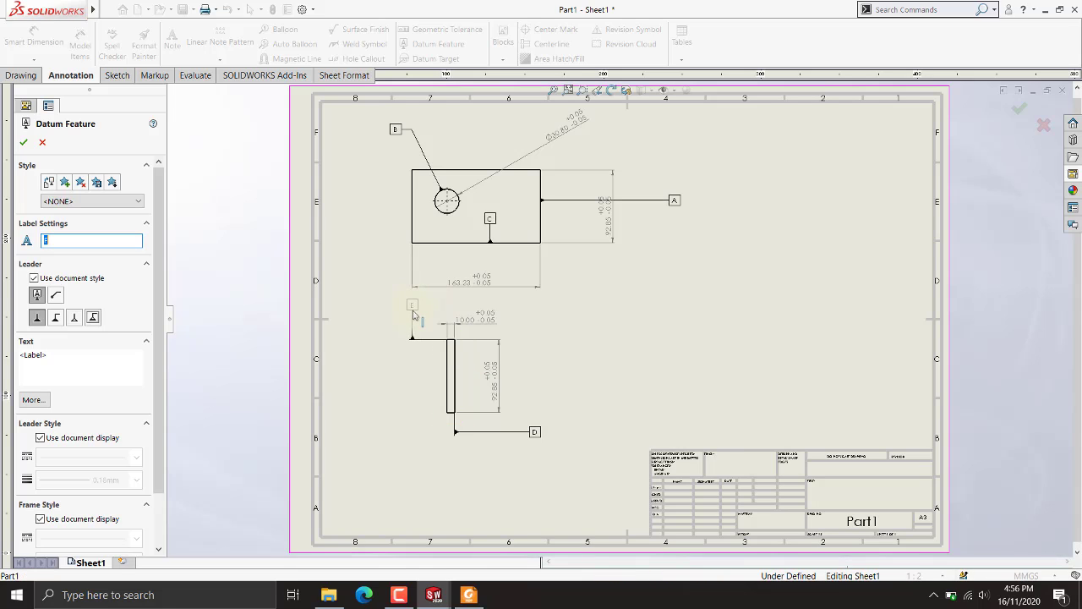
pyautogui.press('Escape')
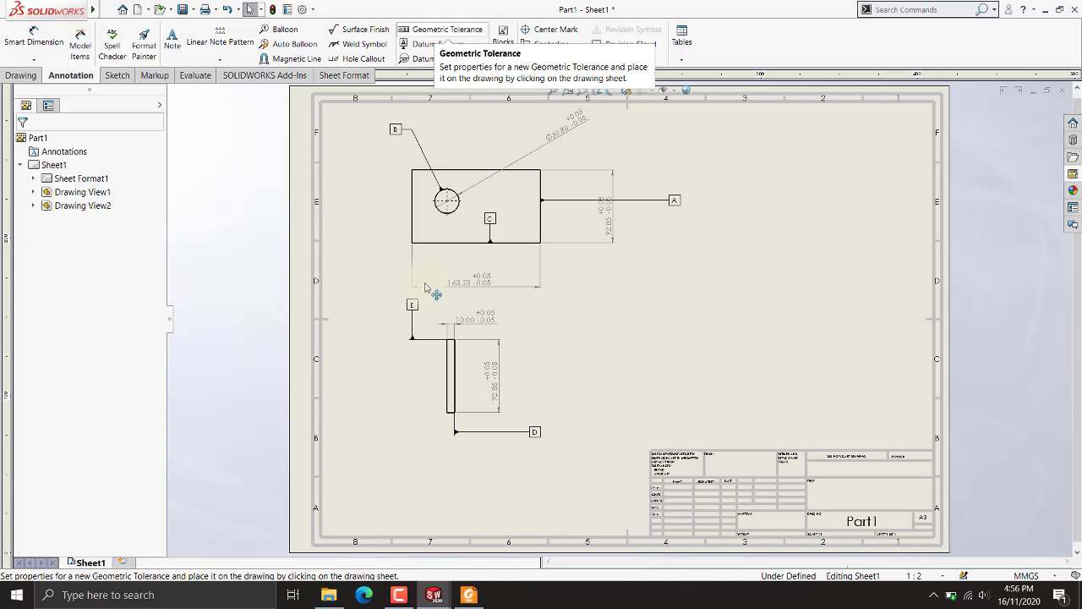
pyautogui.click(469, 595)
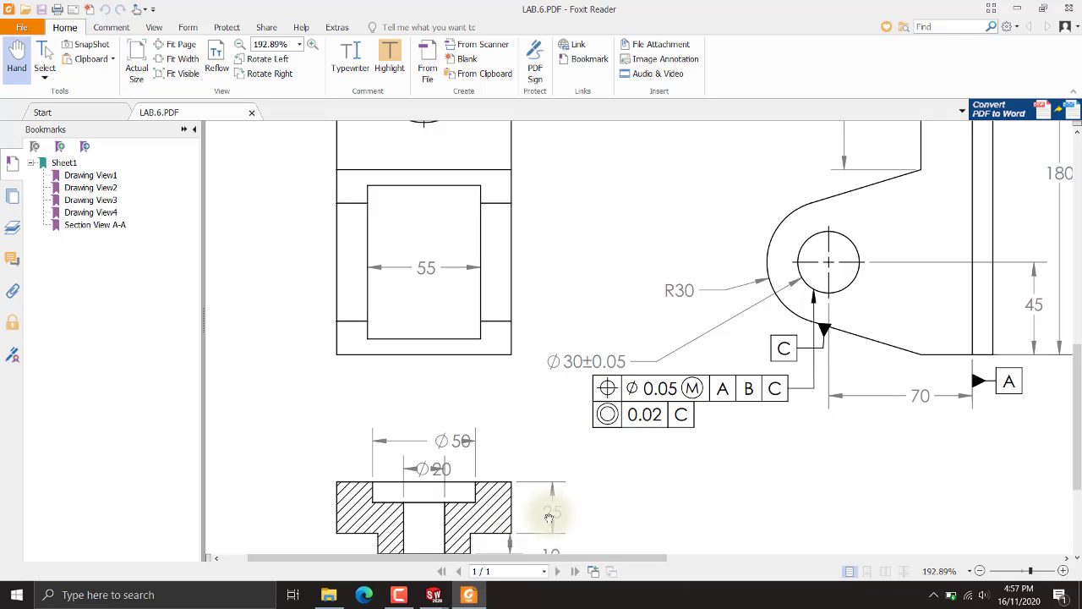
# Leave LAB.6 and bring the SOLIDWORKS Draw1 - Sheet1 drawing back to the front.
pyautogui.moveTo(434, 594)
pyautogui.click(518, 540)
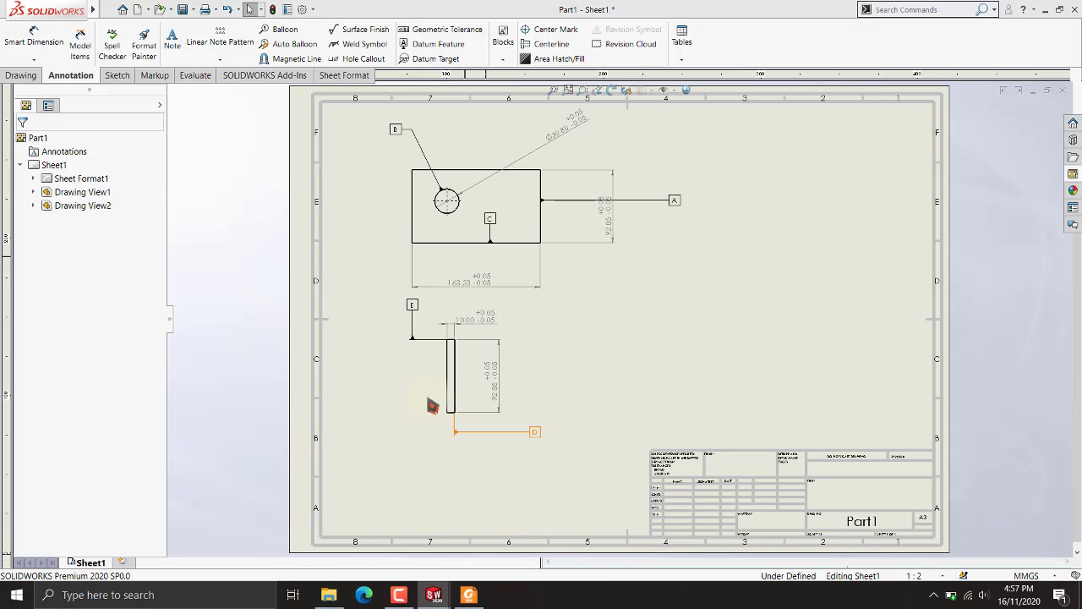
# Insert a new Geometric Tolerance frame and move its properties dialog aside.
pyautogui.click(476, 32)
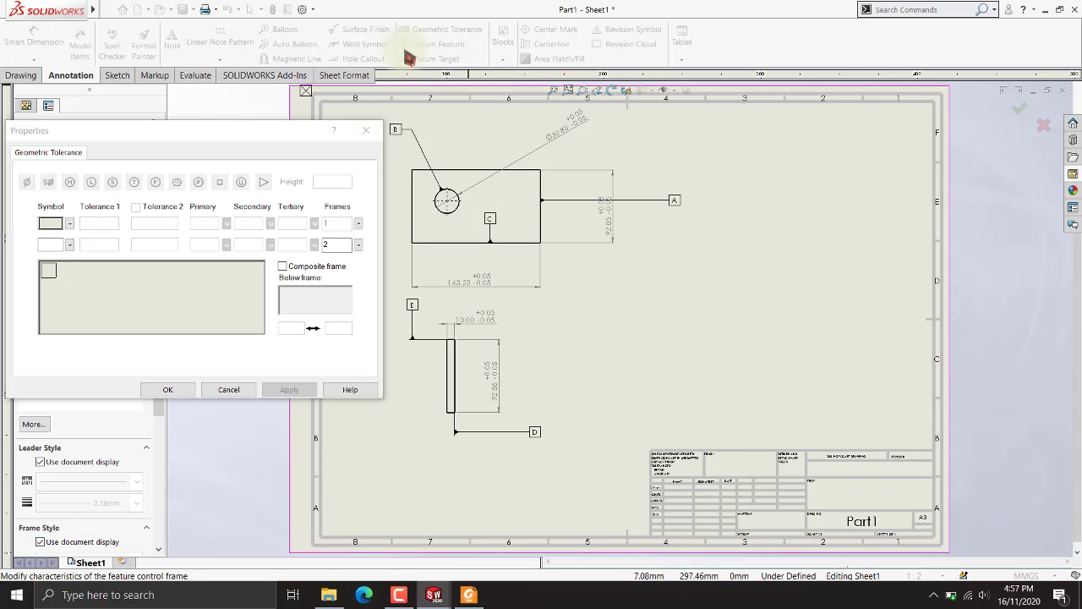
pyautogui.moveTo(189, 137); pyautogui.dragTo(603, 139)
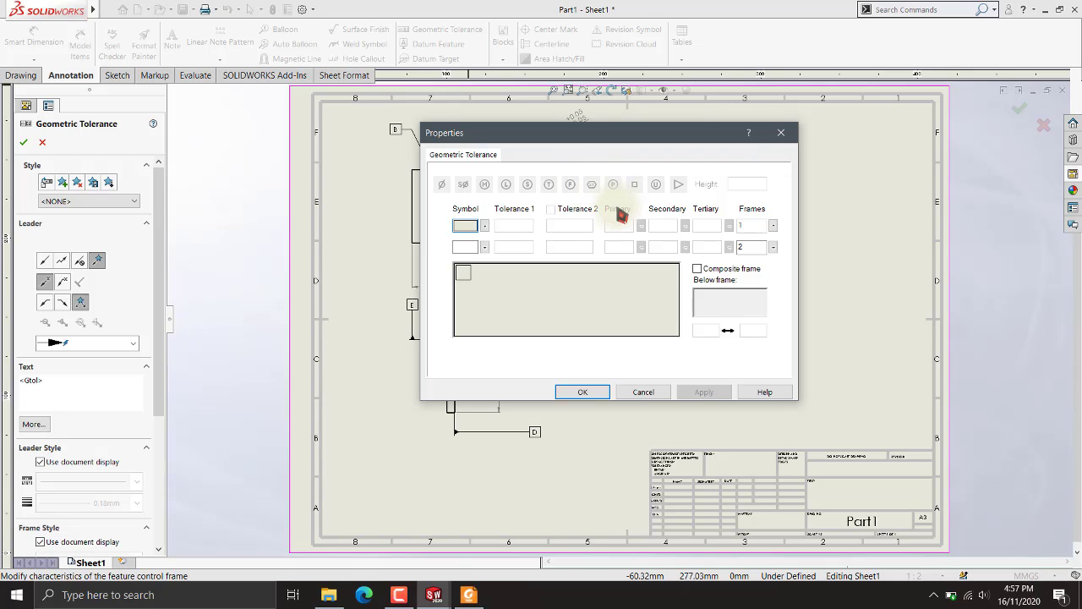
pyautogui.click(484, 230)
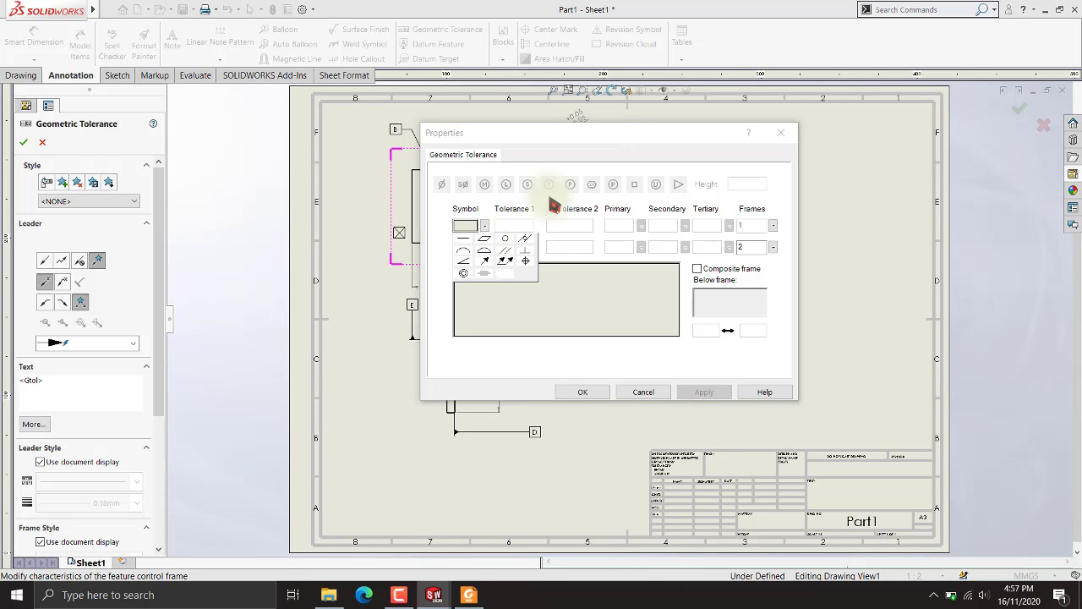
pyautogui.moveTo(613, 136); pyautogui.dragTo(894, 149)
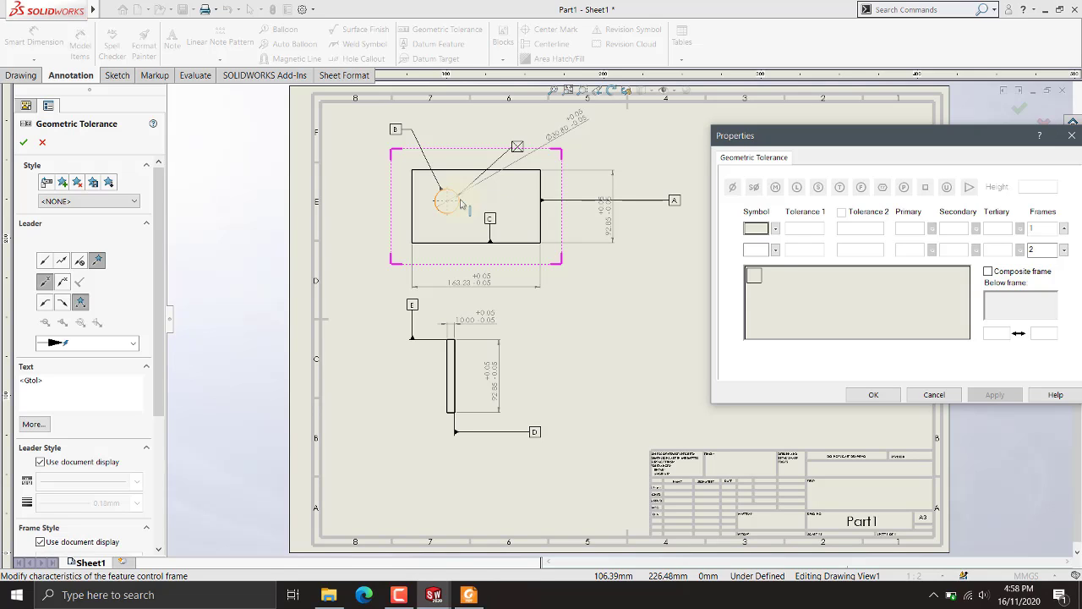
# Start a tolerance frame anchored on the plate view with Position as the first row's symbol.
pyautogui.click(775, 229)
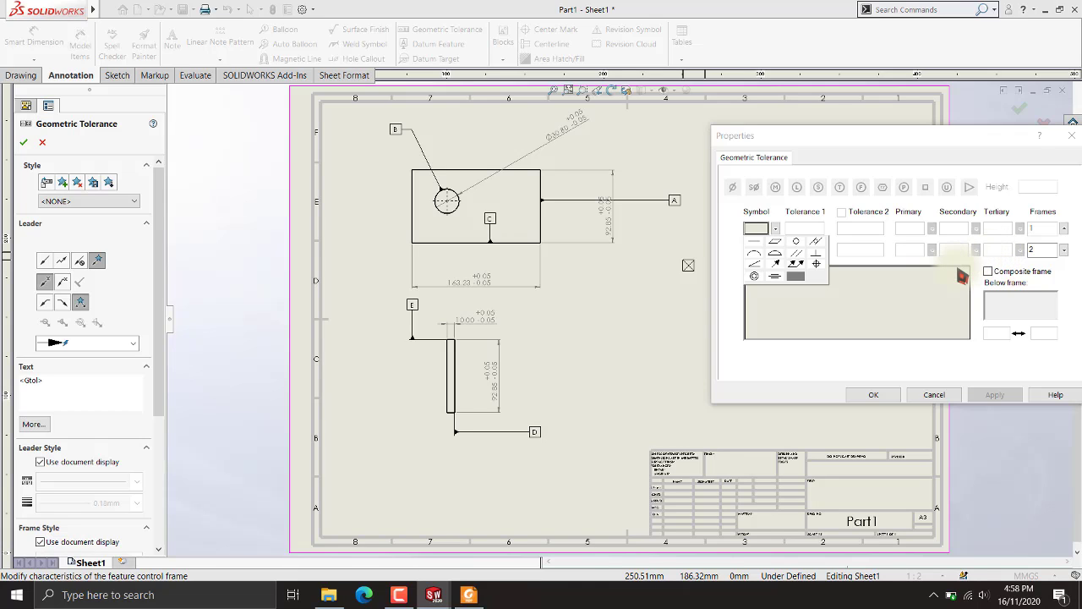
pyautogui.click(757, 251)
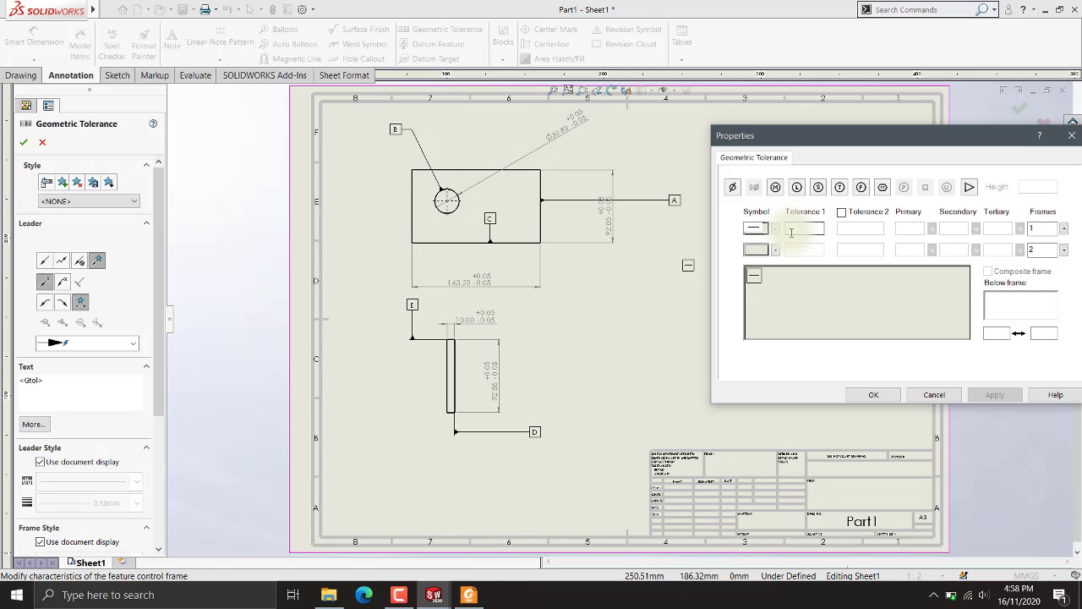
pyautogui.click(775, 230)
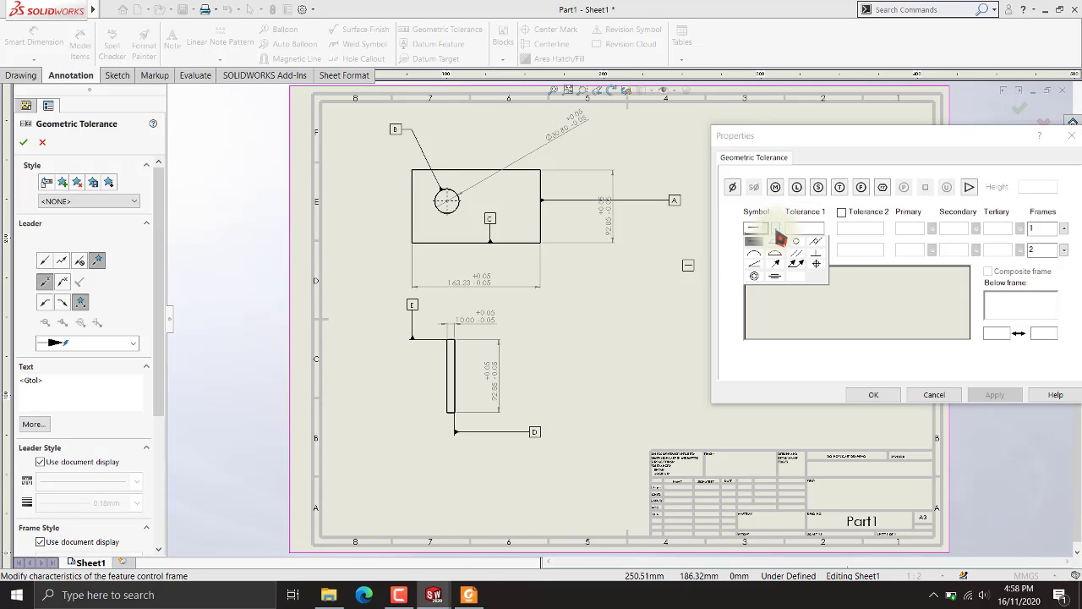
pyautogui.click(822, 275)
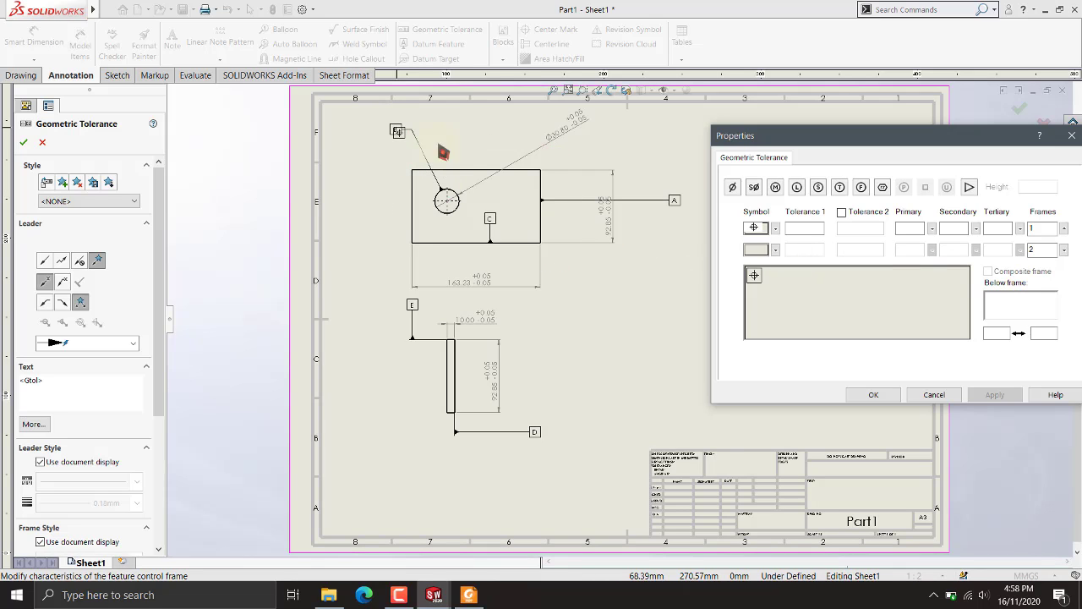
pyautogui.click(528, 182)
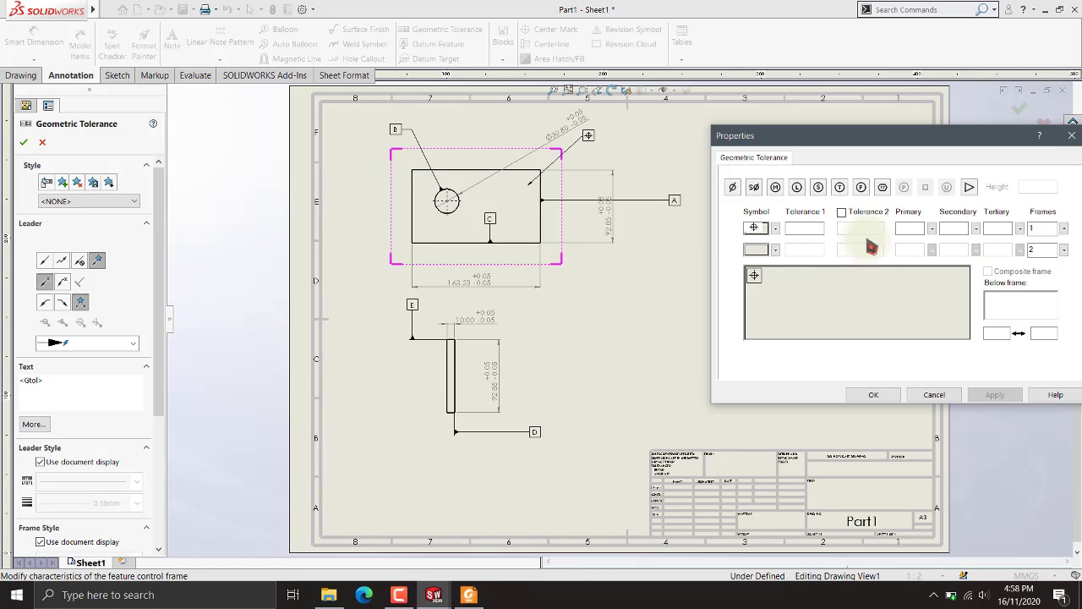
pyautogui.click(775, 229)
pyautogui.click(794, 248)
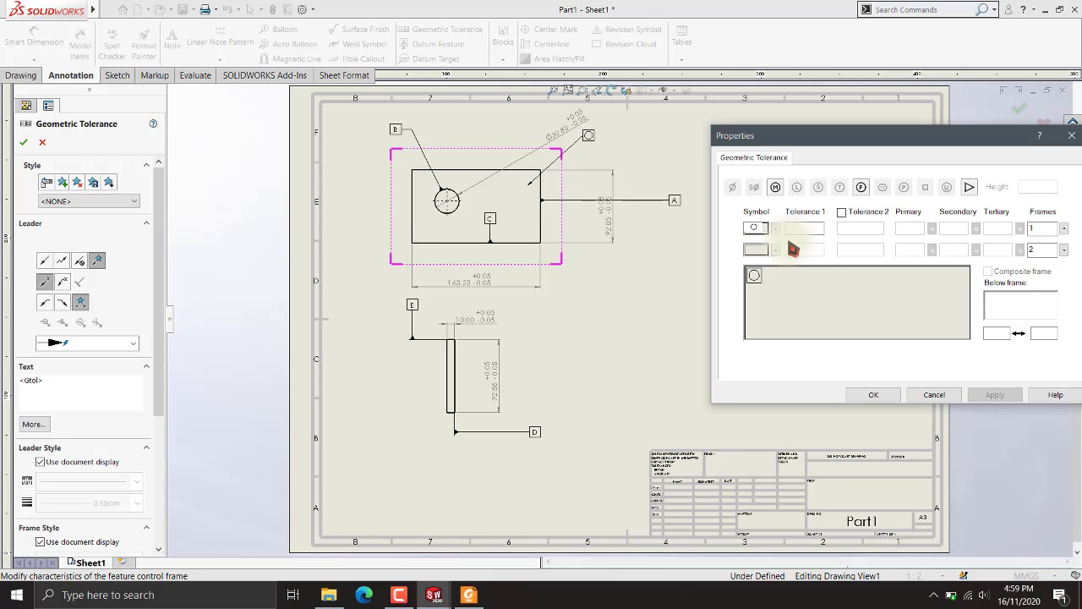
pyautogui.click(776, 228)
pyautogui.click(821, 274)
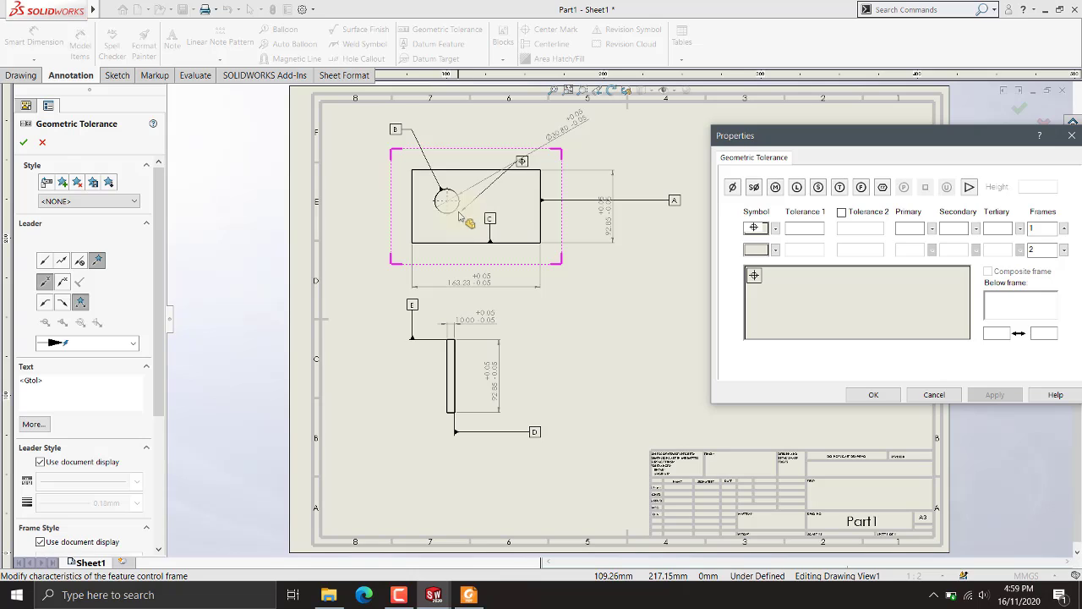
# Give the position row Ø0.05 with MMC and primary datum B, beside the 92.85 dimension.
pyautogui.click(733, 188)
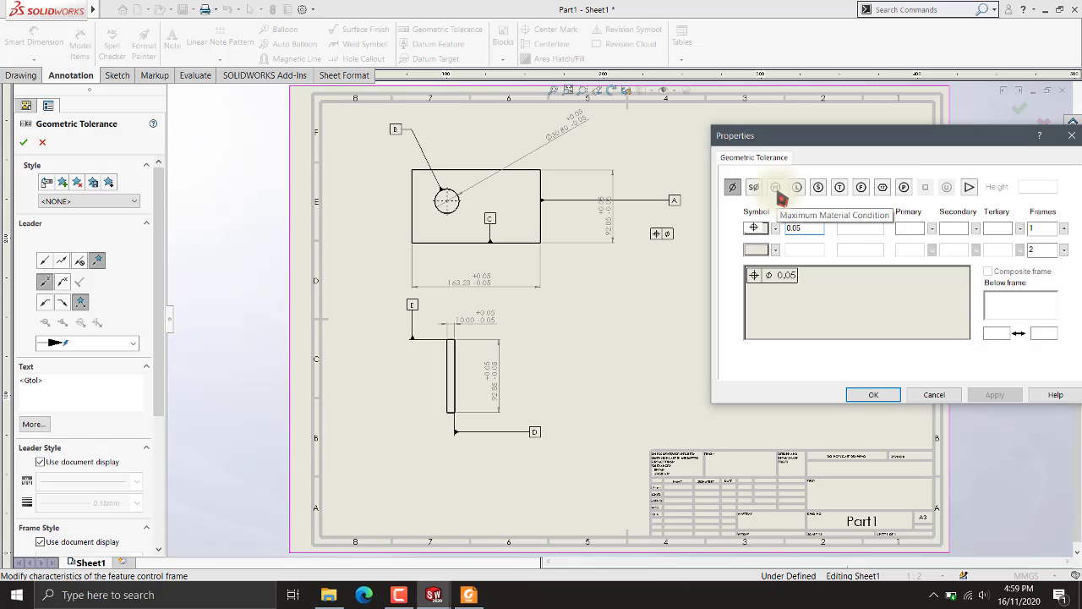
pyautogui.click(777, 190)
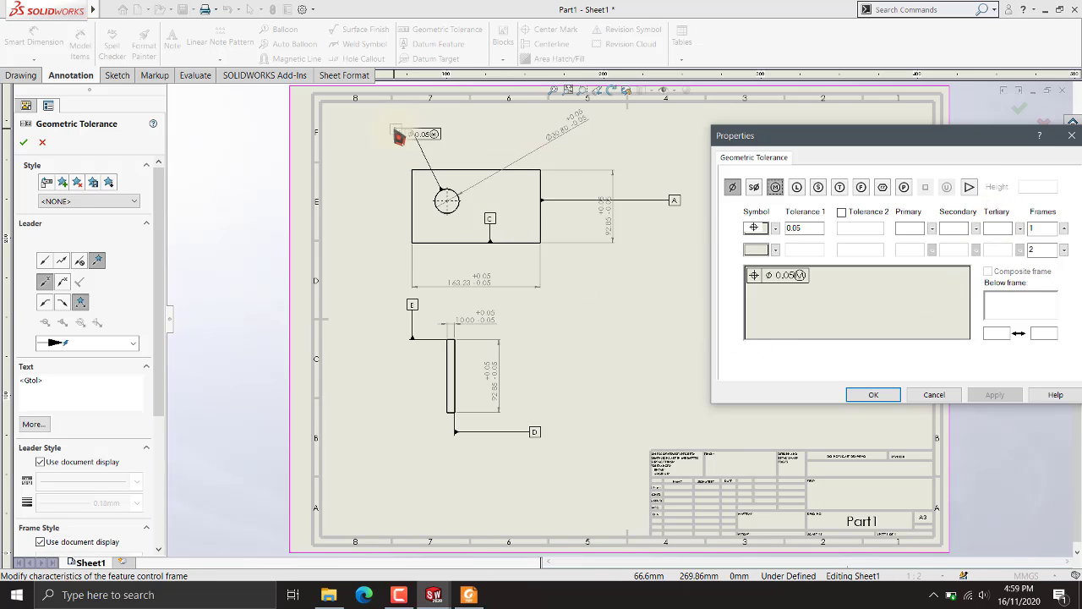
pyautogui.click(607, 213)
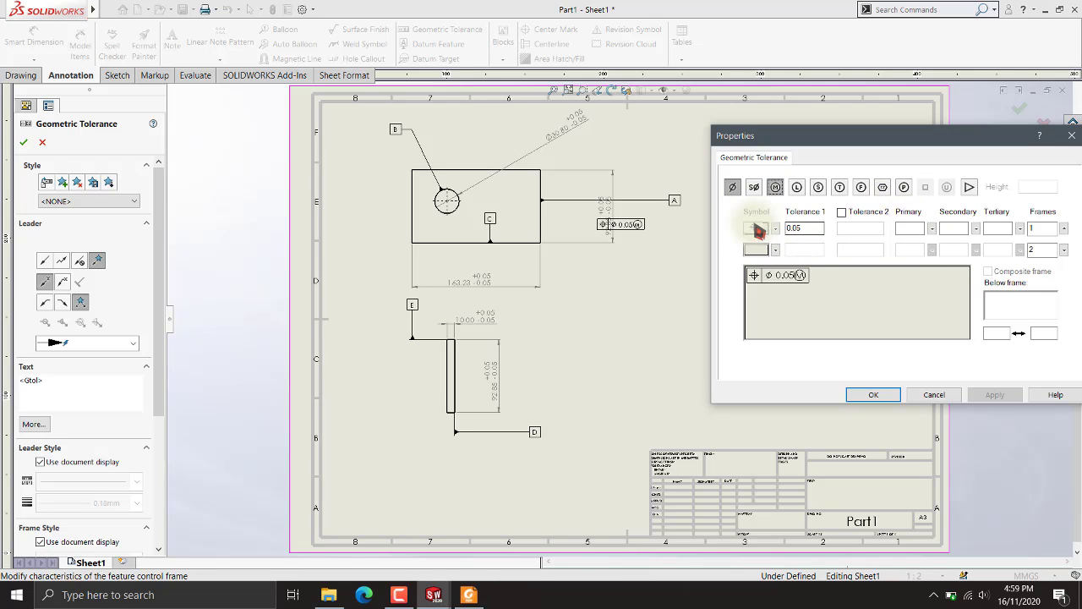
pyautogui.click(910, 228)
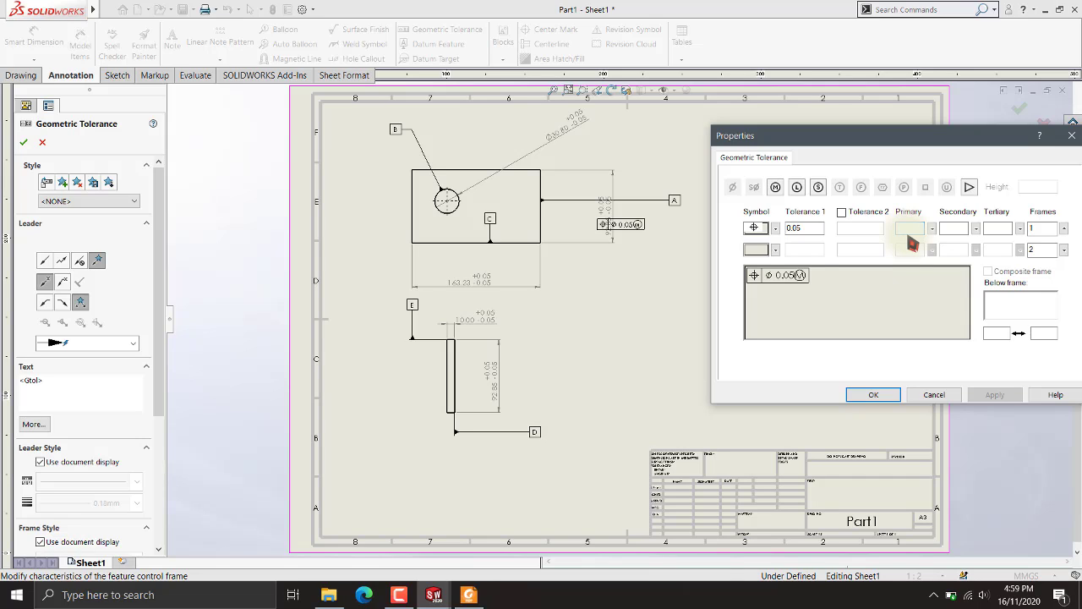
pyautogui.click(776, 252)
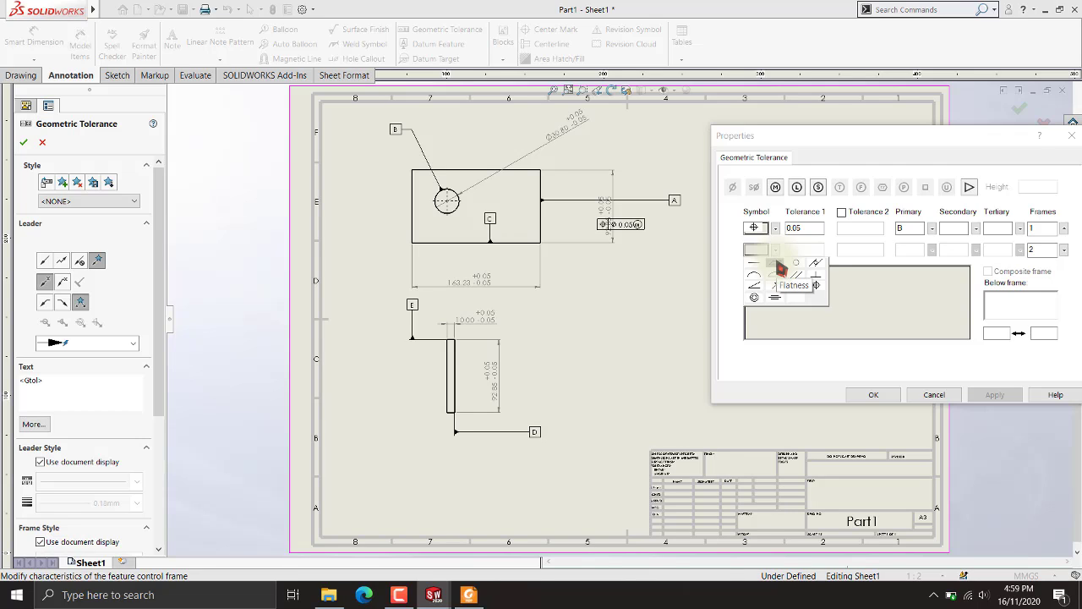
# Make the second row a Flatness 0.05 tolerance and add a third row.
pyautogui.click(780, 269)
pyautogui.click(800, 249)
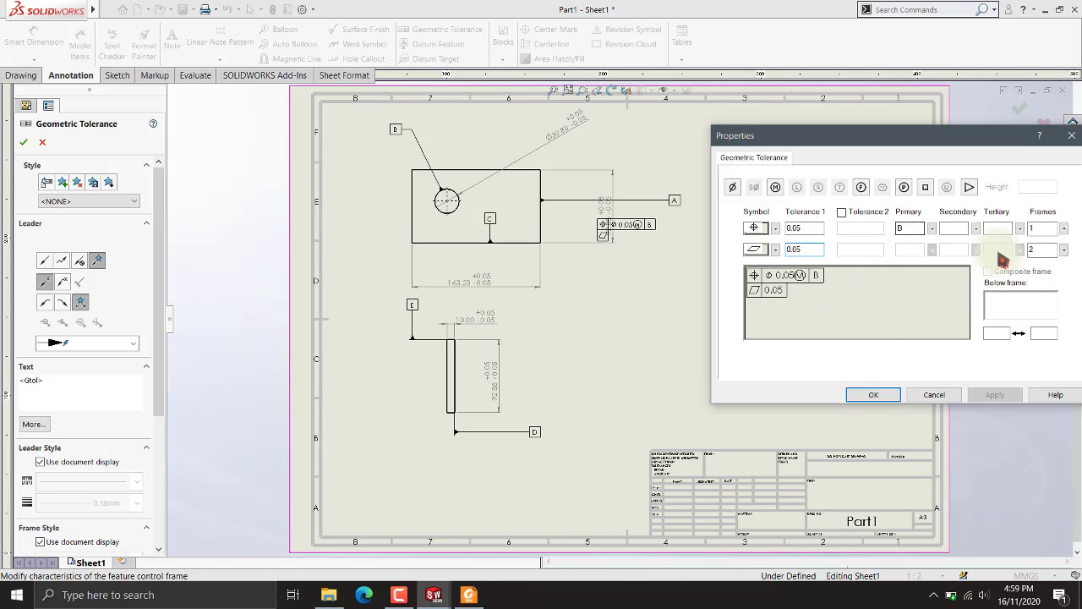
pyautogui.click(1063, 252)
# Set the third row to Perpendicularity 0.05 at MMC with datums A and D, adding a fourth row.
pyautogui.click(776, 250)
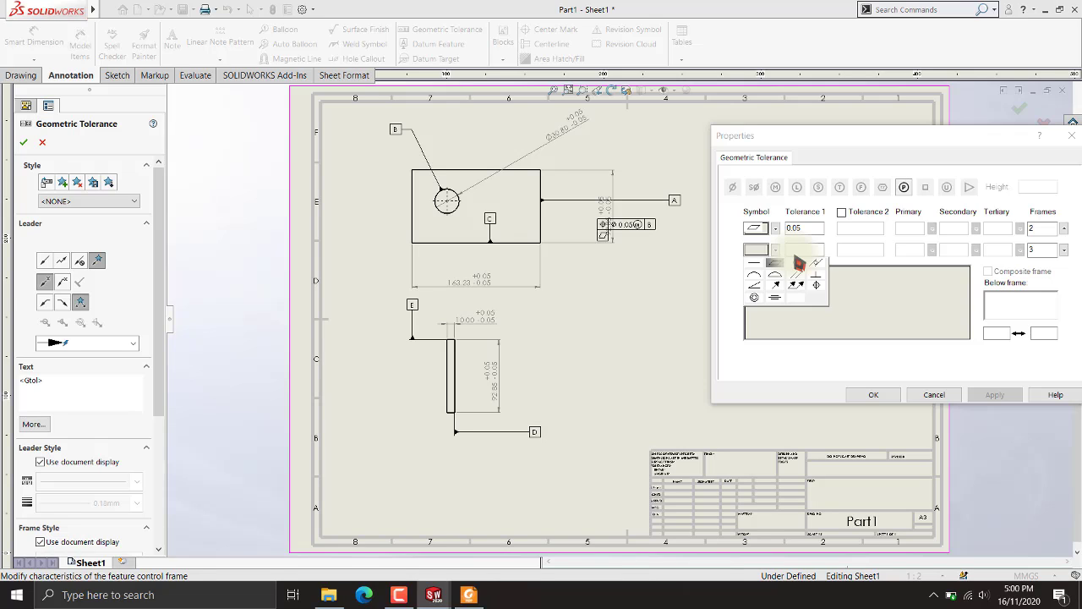
pyautogui.click(816, 274)
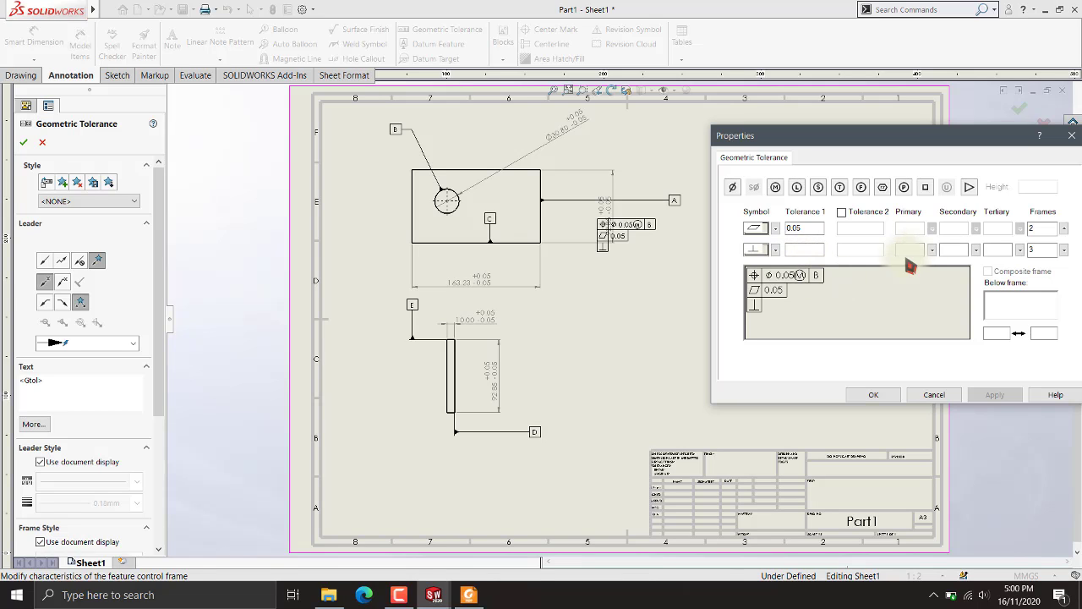
pyautogui.click(808, 250)
pyautogui.write('0.05')
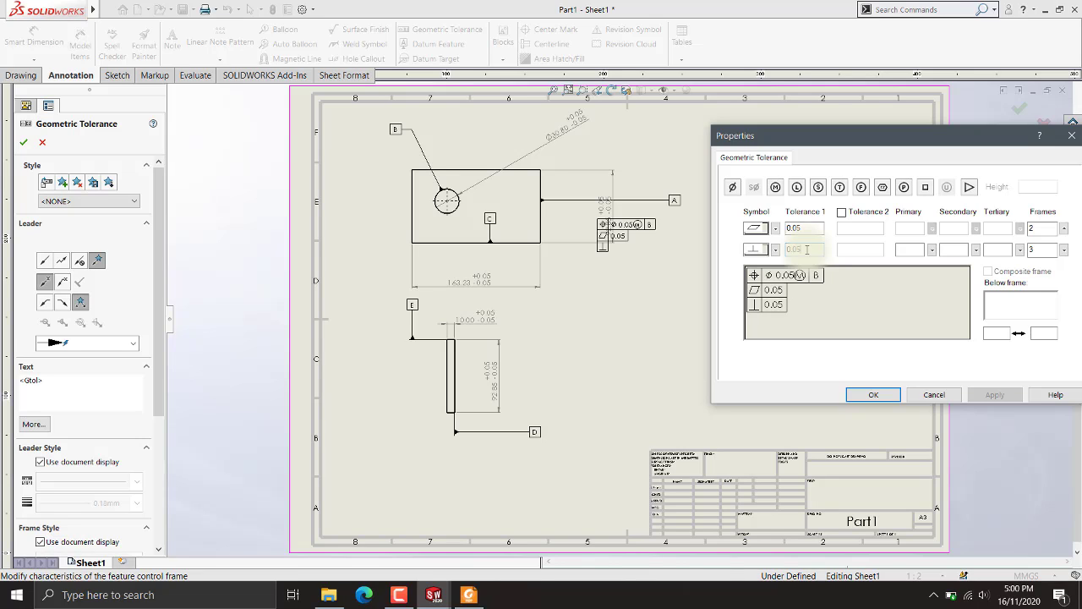
pyautogui.click(789, 191)
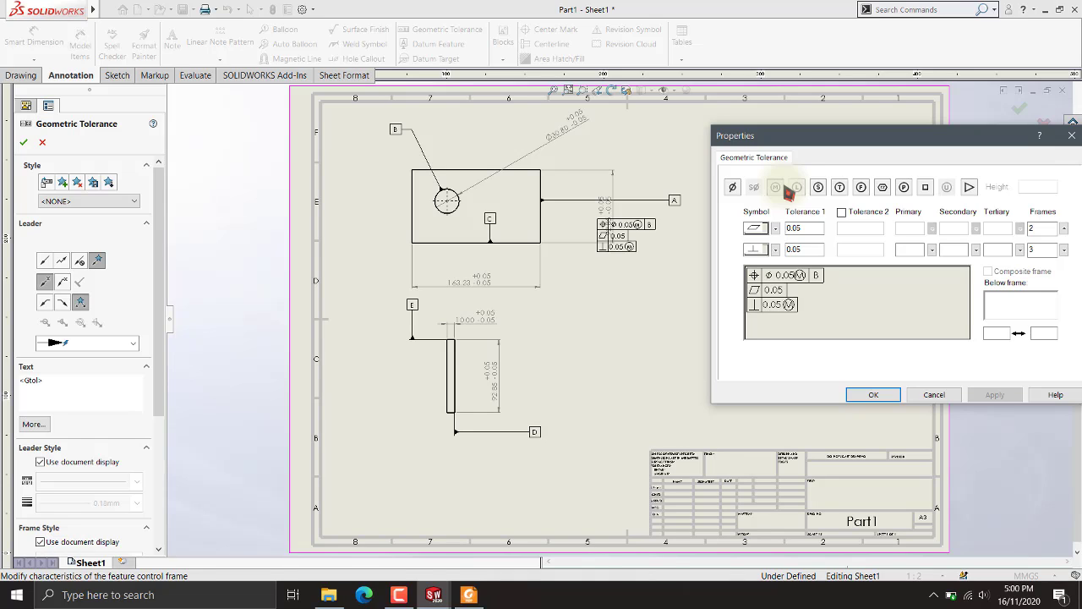
pyautogui.click(907, 253)
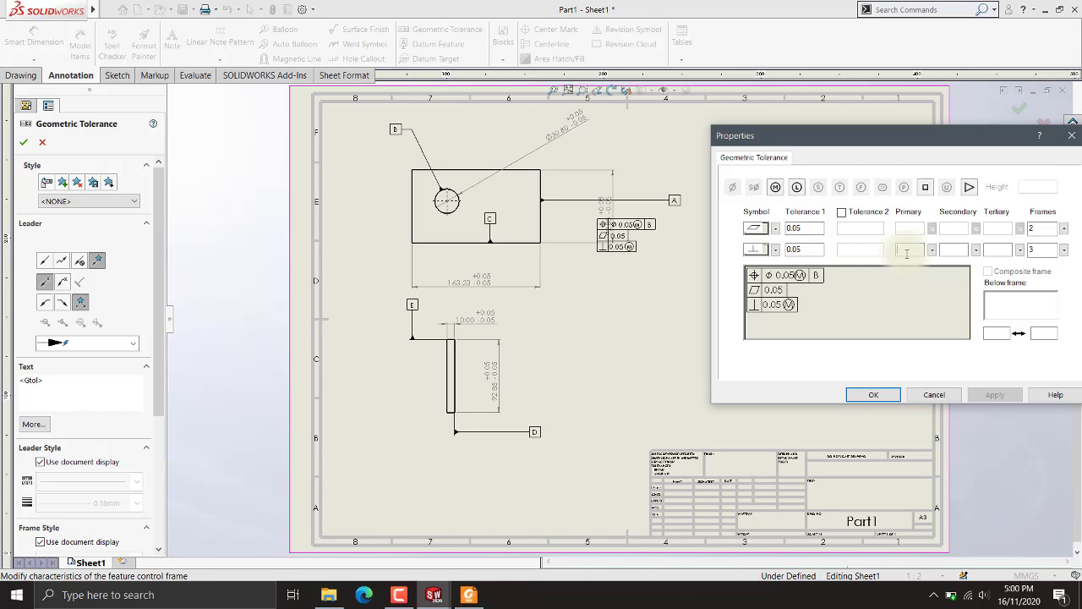
pyautogui.write('A')
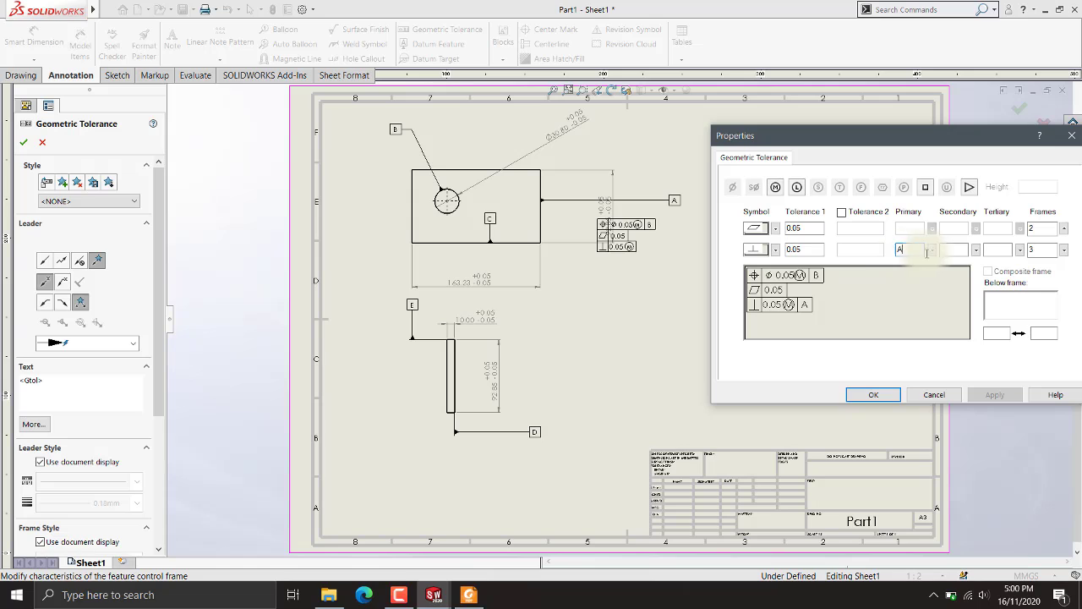
pyautogui.click(954, 249)
pyautogui.write('D')
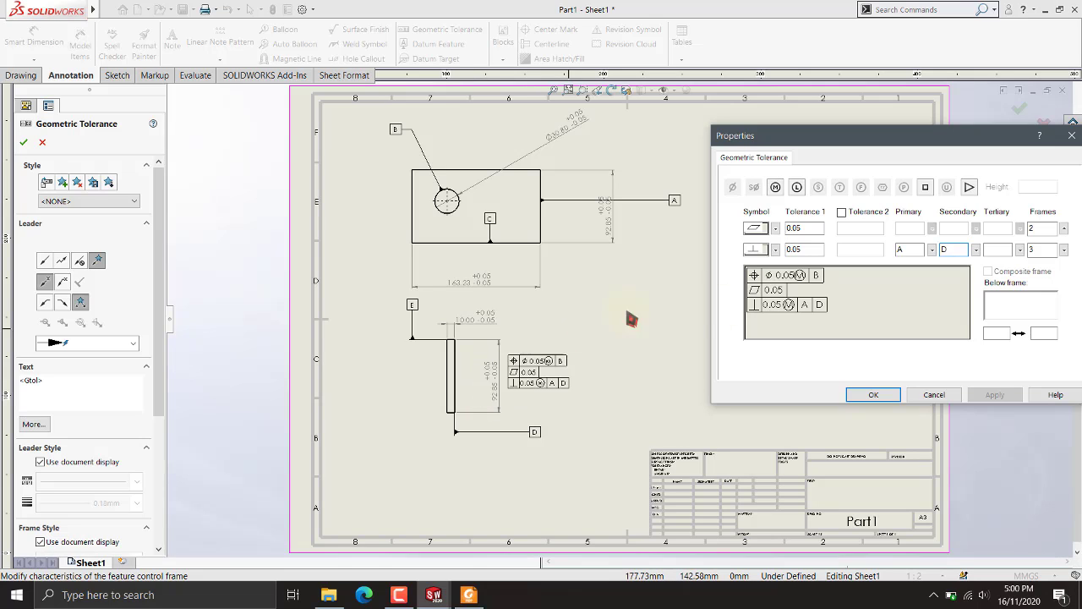
pyautogui.click(605, 325)
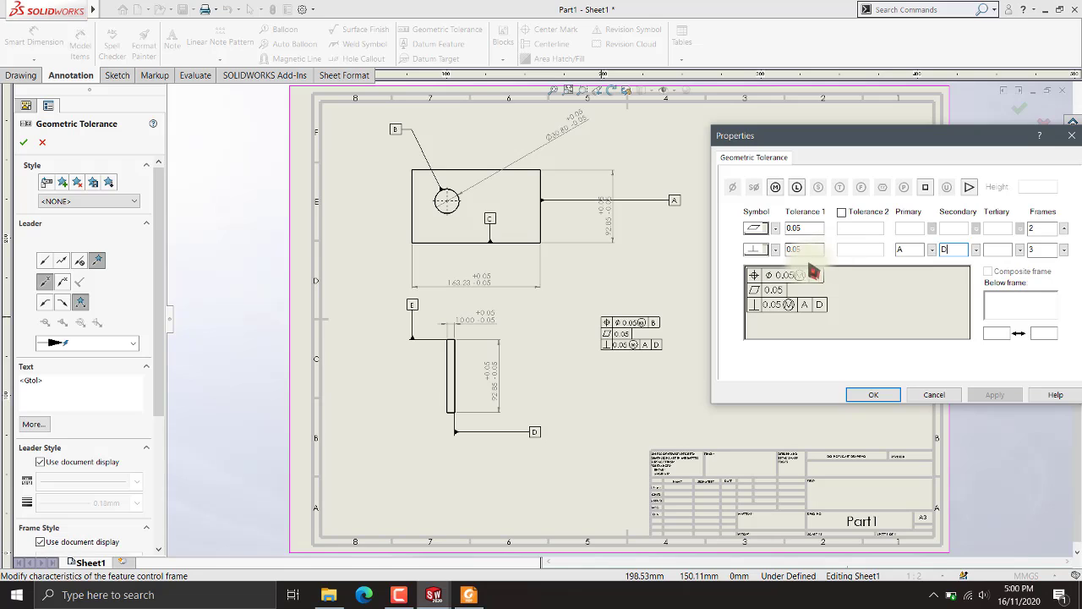
pyautogui.click(1064, 253)
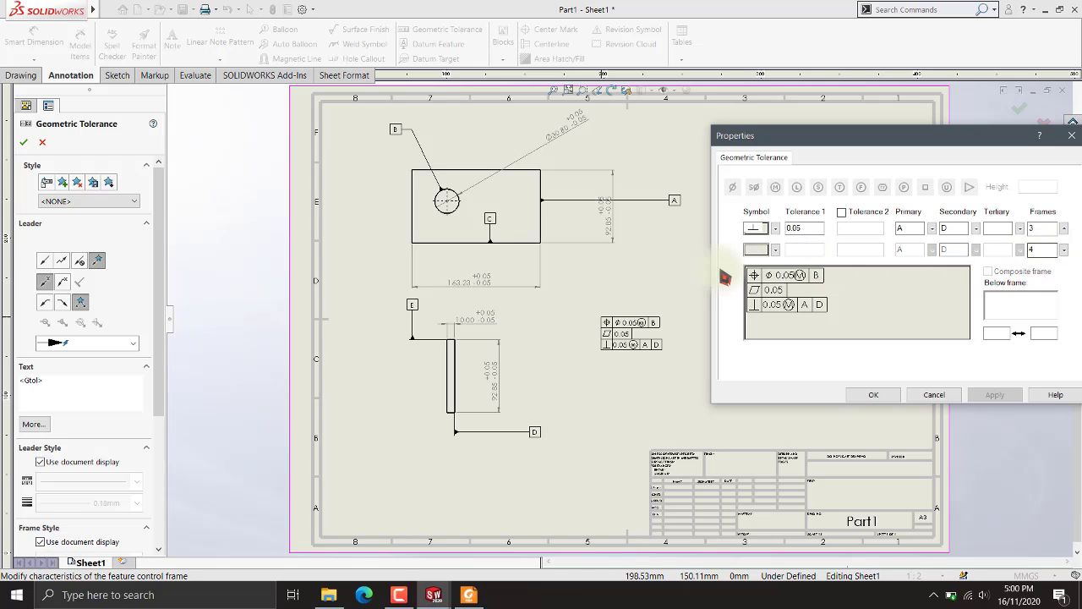
# Make the fourth row a Straightness 0.05 tolerance with datum C.
pyautogui.click(775, 250)
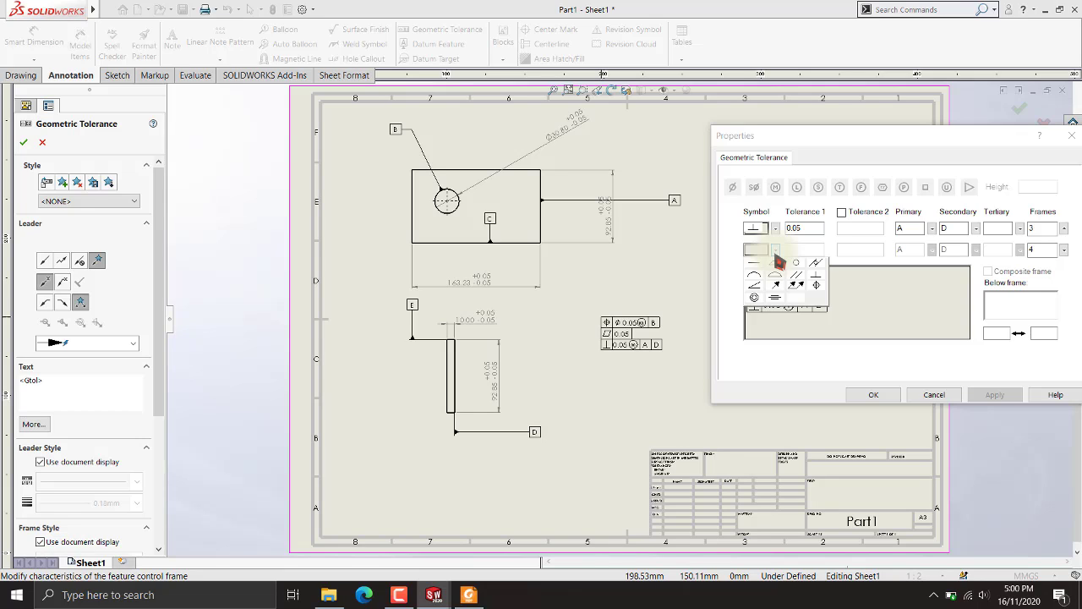
pyautogui.click(932, 305)
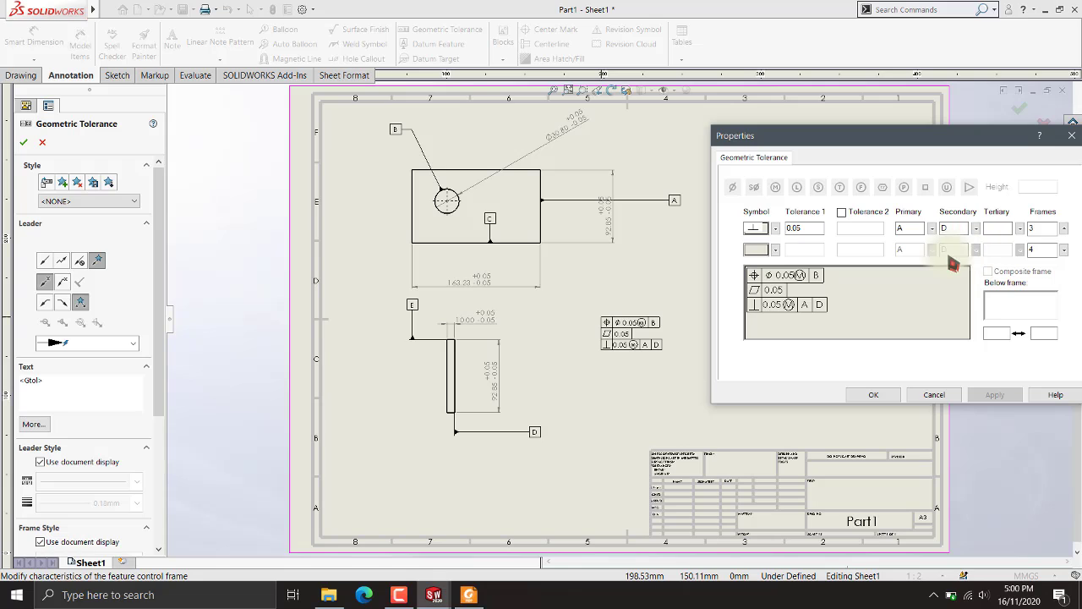
pyautogui.click(756, 228)
pyautogui.click(821, 281)
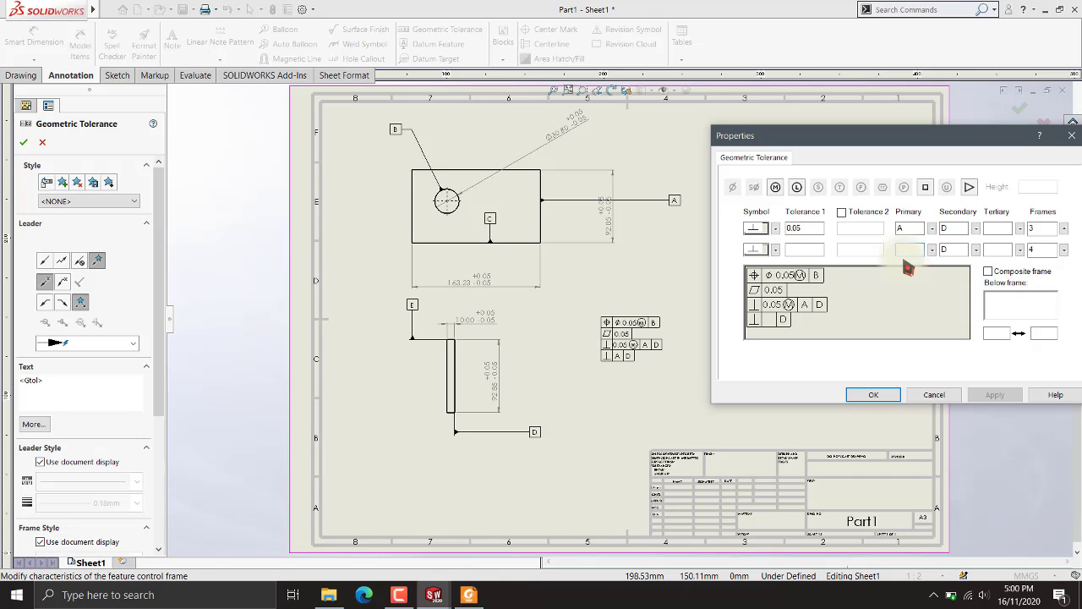
pyautogui.write('C')
pyautogui.press('Tab')
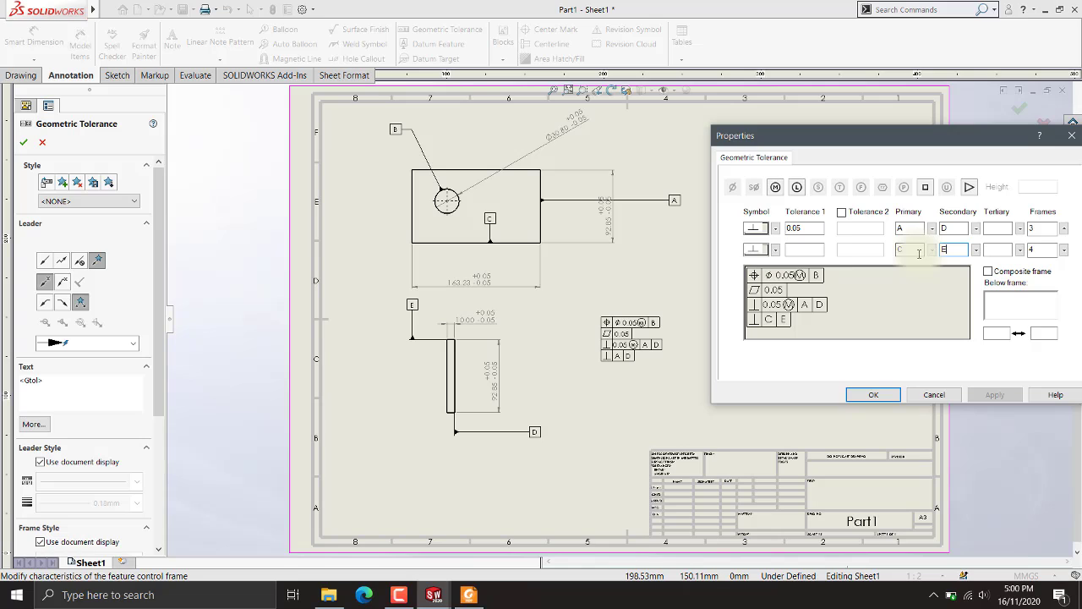
pyautogui.click(755, 249)
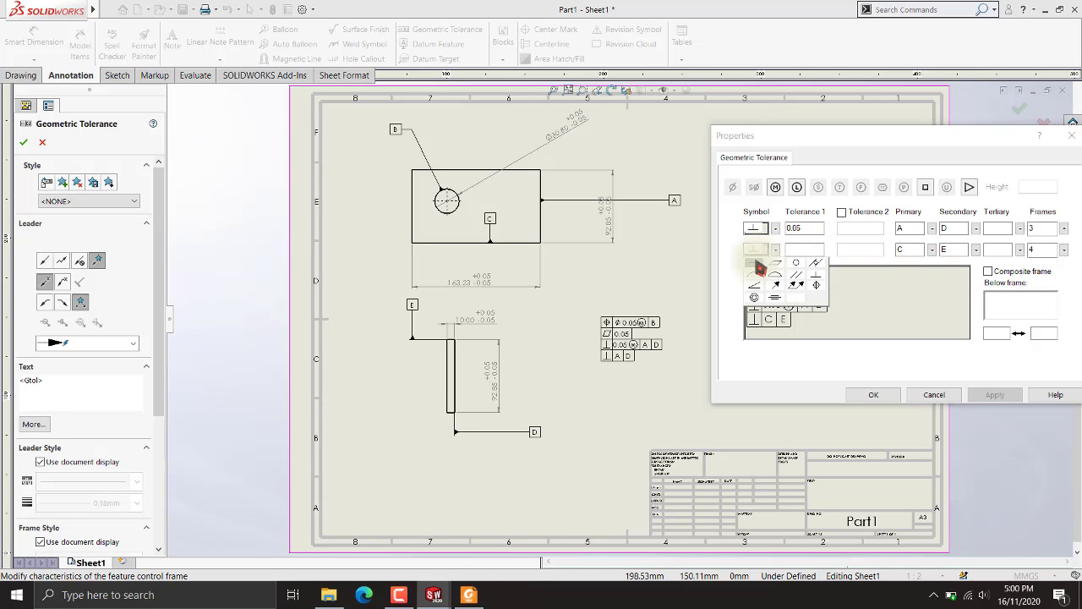
pyautogui.click(758, 267)
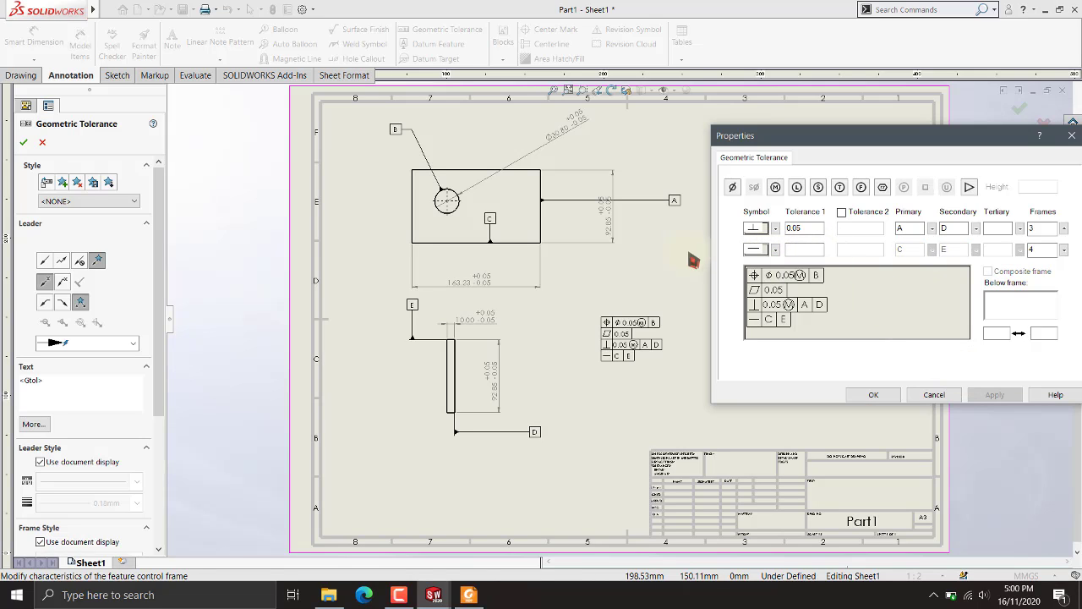
pyautogui.click(791, 247)
pyautogui.write('0.05')
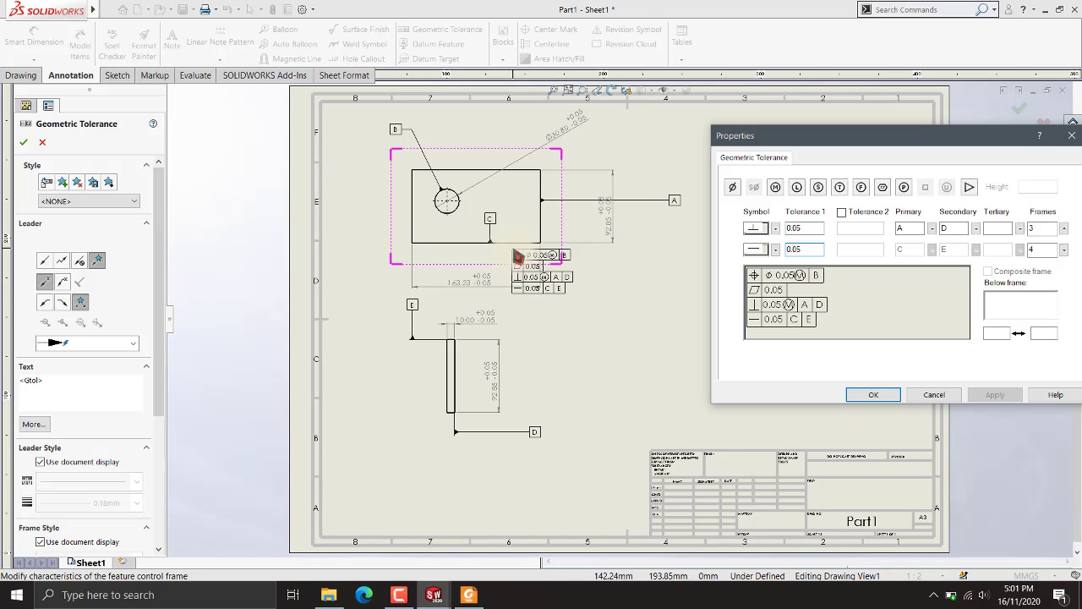
# Leader the four-row frame to the plate's right edge, place it below right, and confirm.
pyautogui.click(541, 228)
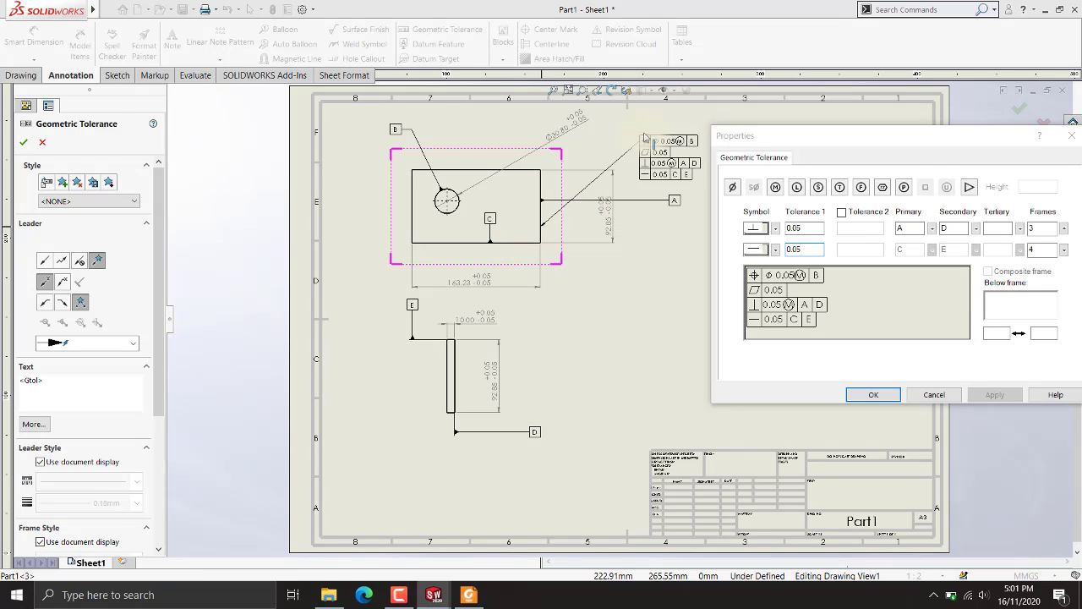
pyautogui.click(608, 322)
pyautogui.click(878, 394)
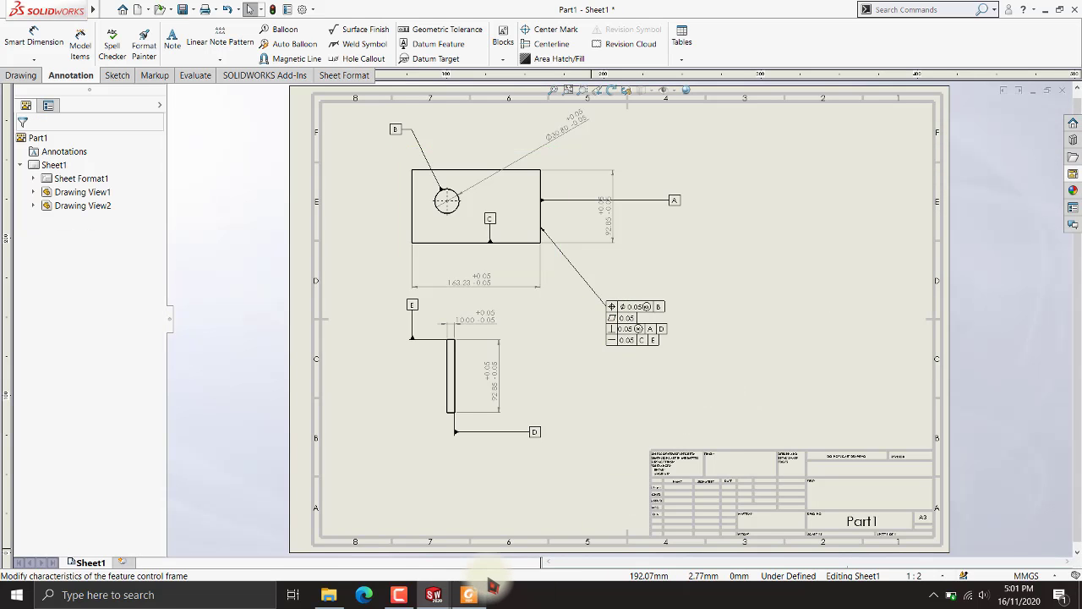
pyautogui.click(478, 589)
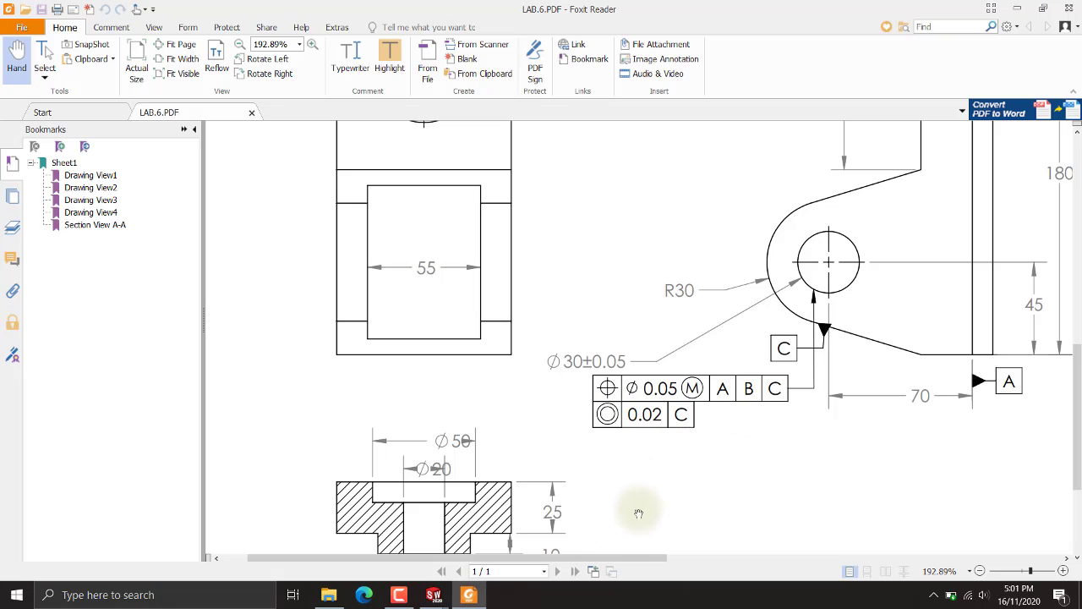
pyautogui.click(433, 594)
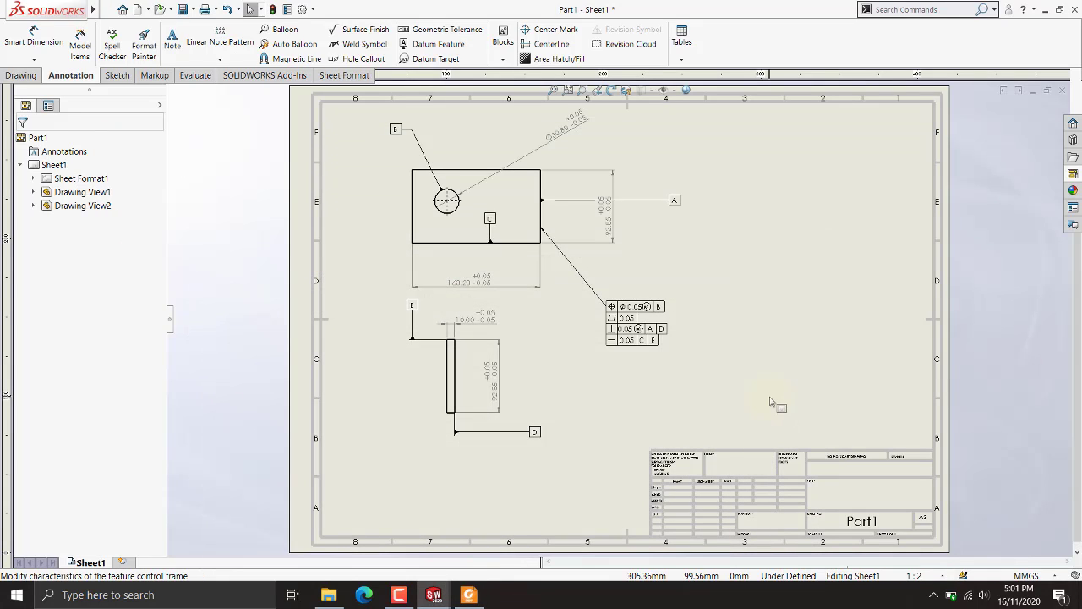